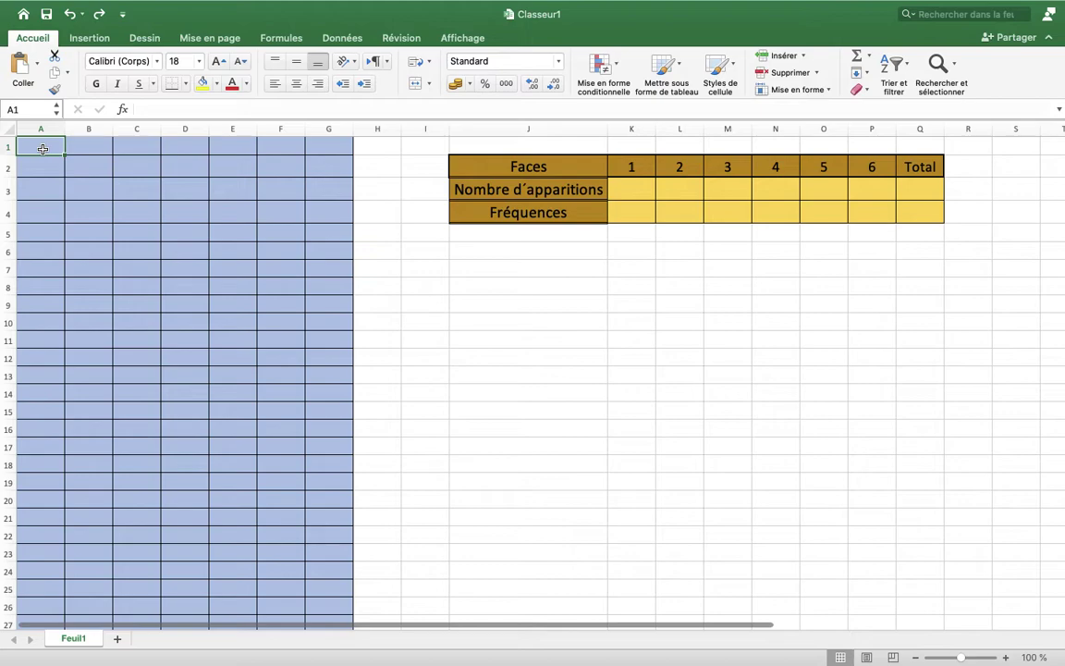
# Step: Enter the formula =ALEA.ENTRE.BORNES(1;6) in cell A1 to simulate one die roll
pyautogui.write('=')
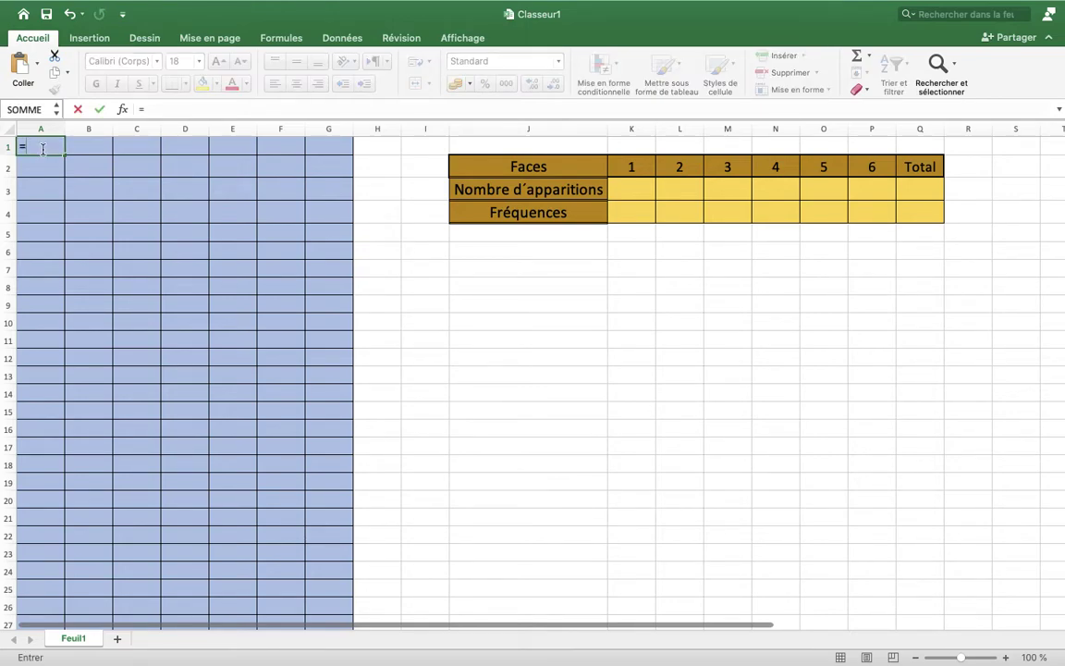
pyautogui.write('al')
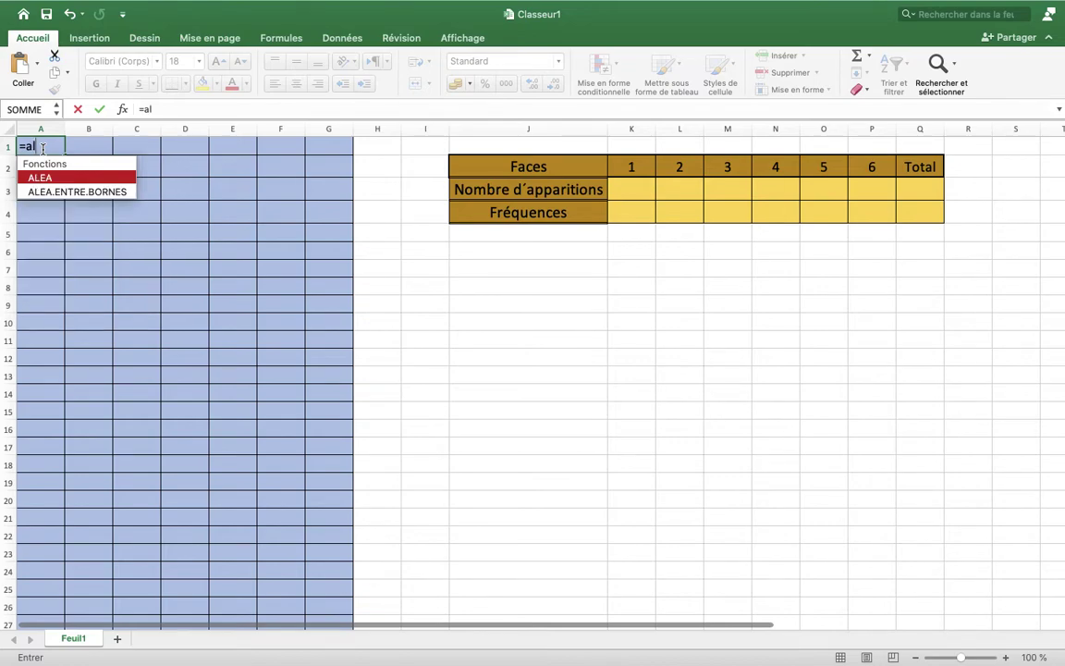
pyautogui.write('e')
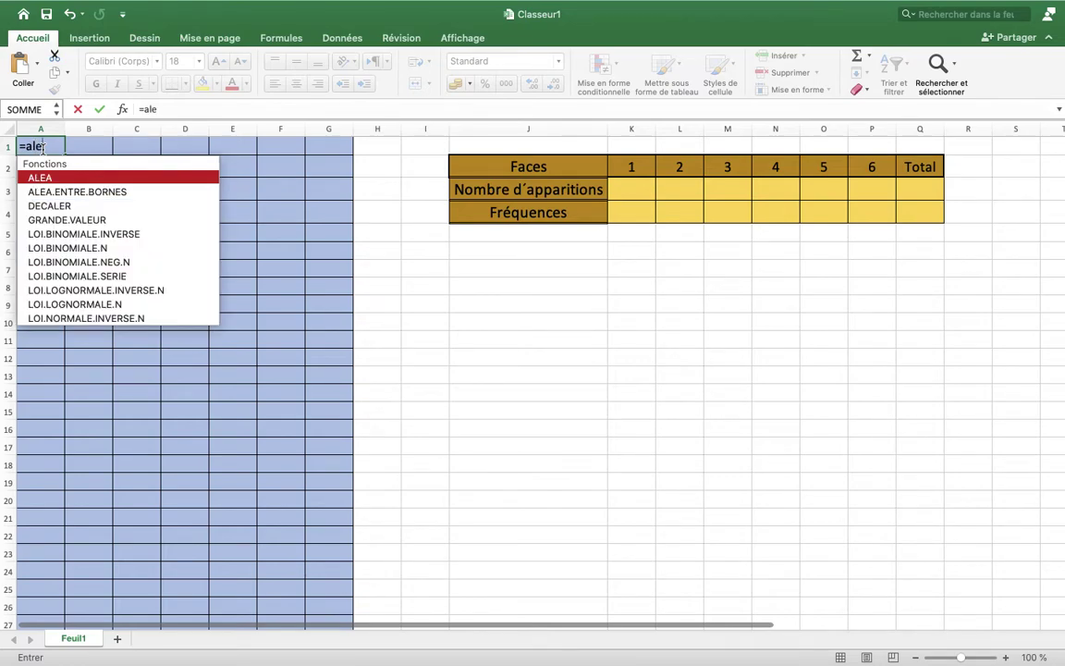
pyautogui.doubleClick(67, 189)
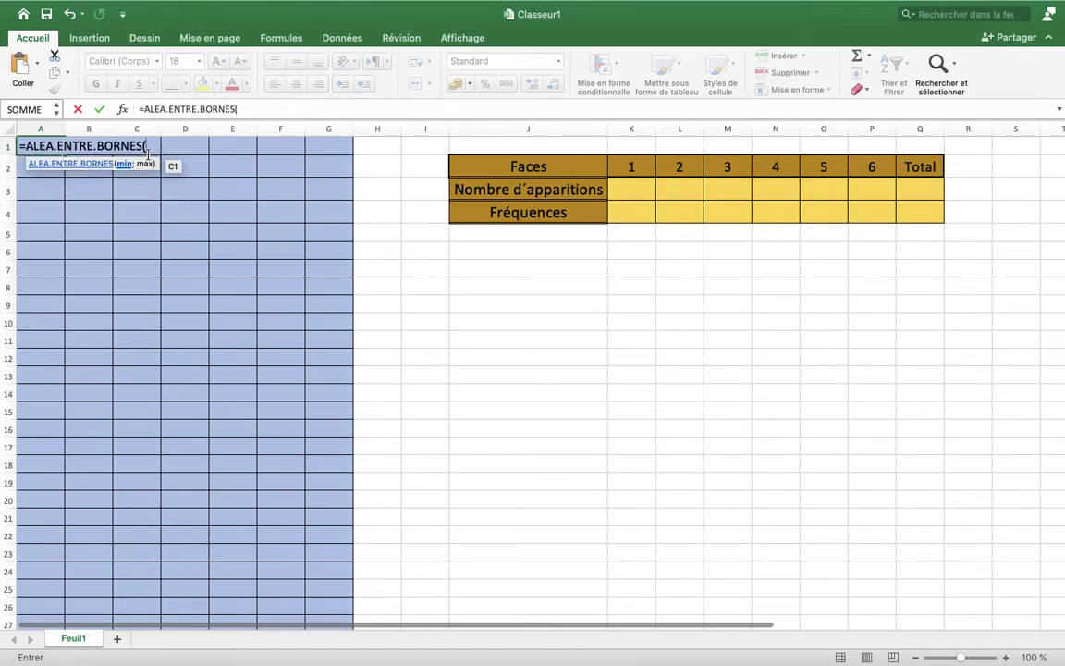
pyautogui.write('1;6)')
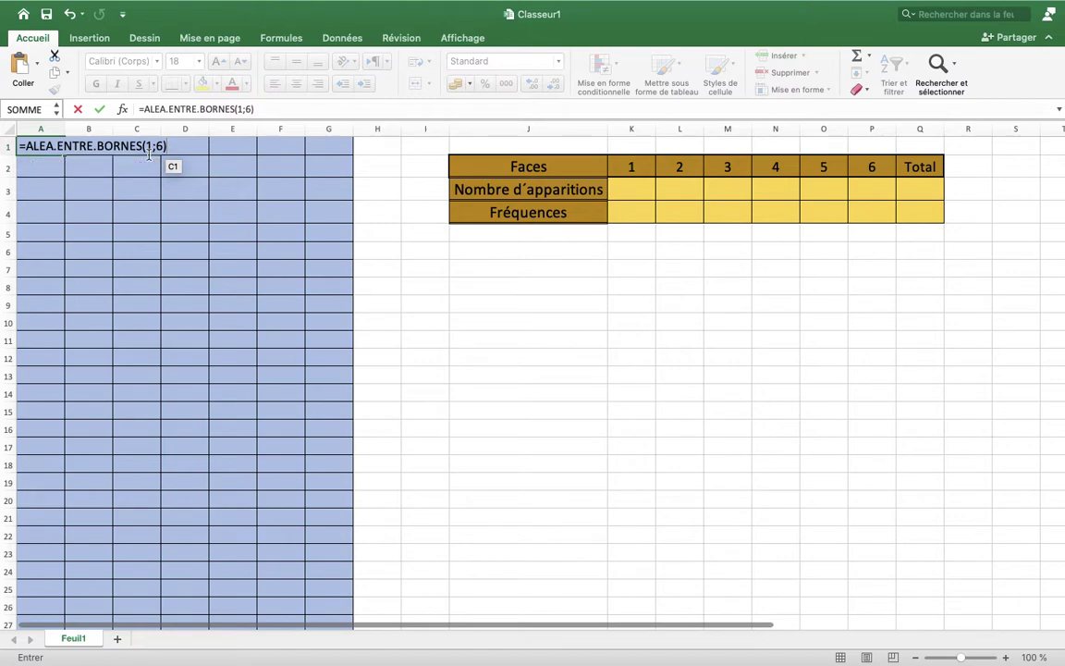
pyautogui.press('Return')
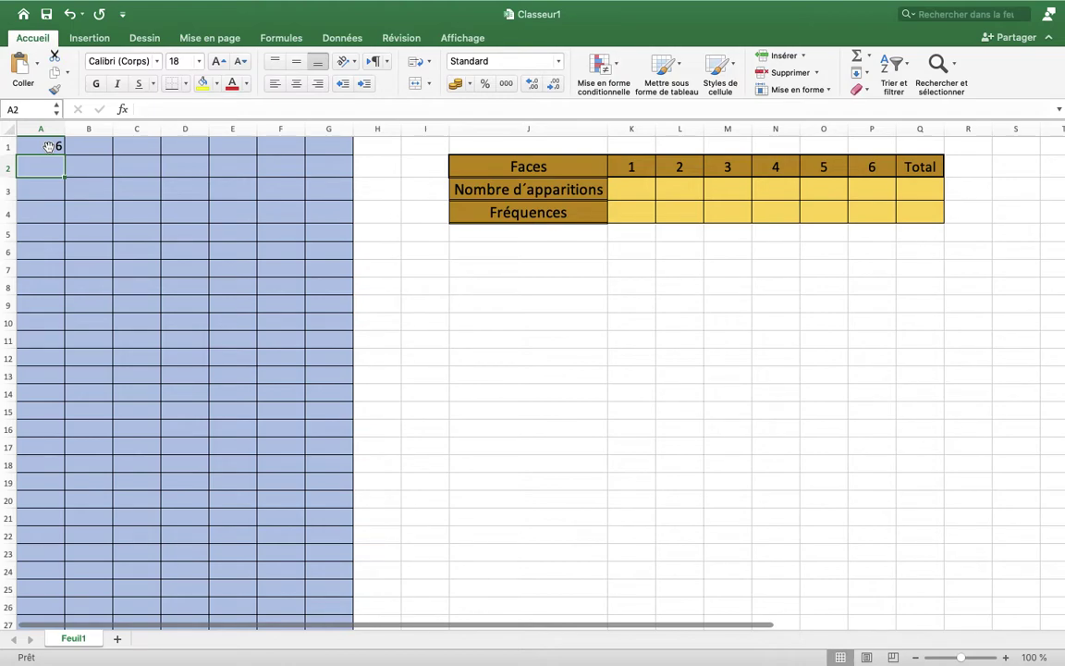
# Step: Fill the random die formula from A1 across to column G and down to row 3000
pyautogui.click(49, 146)
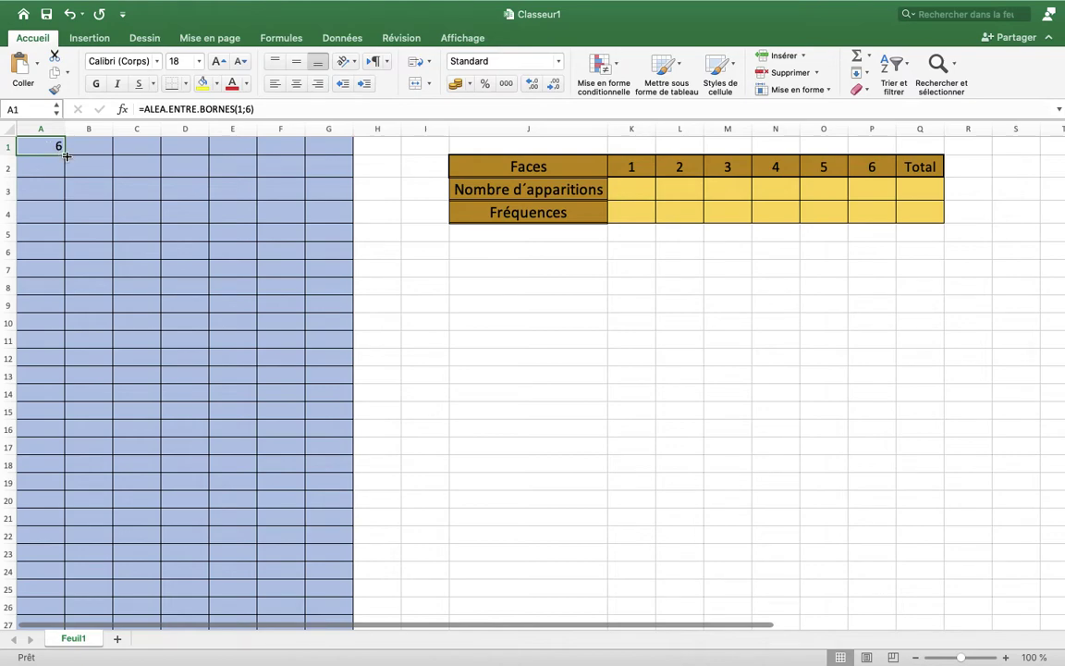
pyautogui.moveTo(67, 156); pyautogui.dragTo(354, 172)
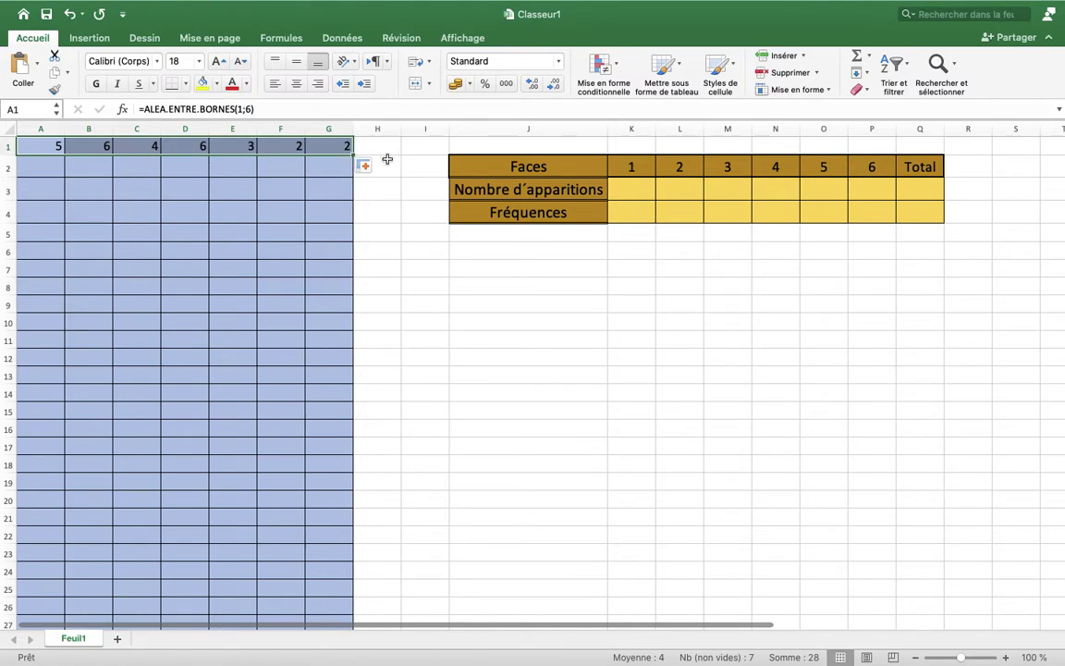
pyautogui.moveTo(352, 157); pyautogui.dragTo(352, 157)
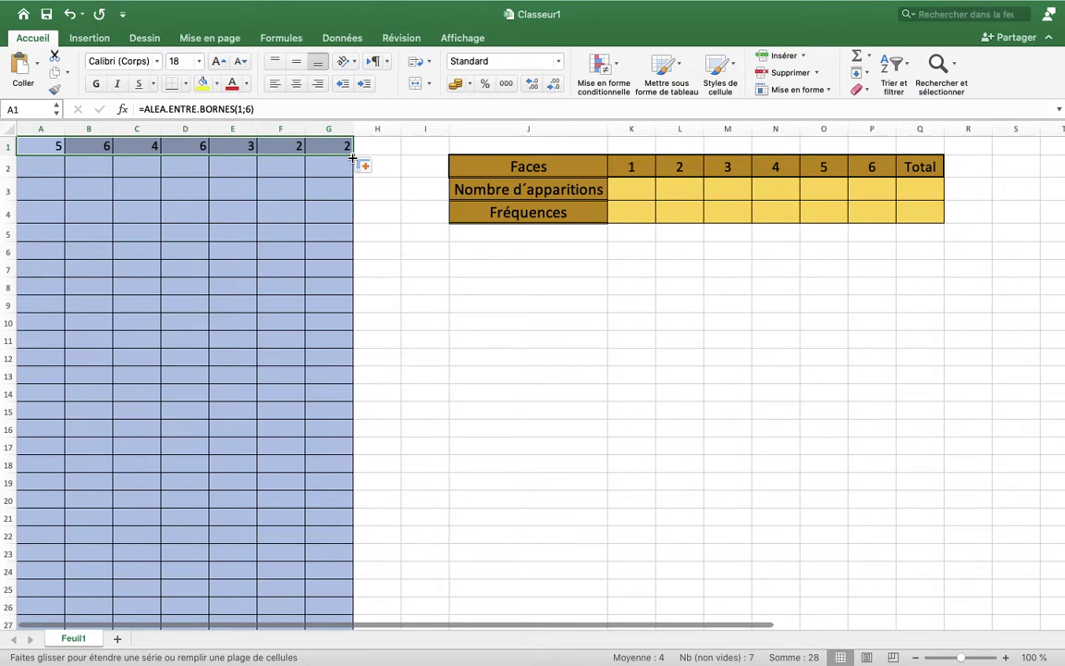
pyautogui.moveTo(352, 158); pyautogui.dragTo(370, 207)
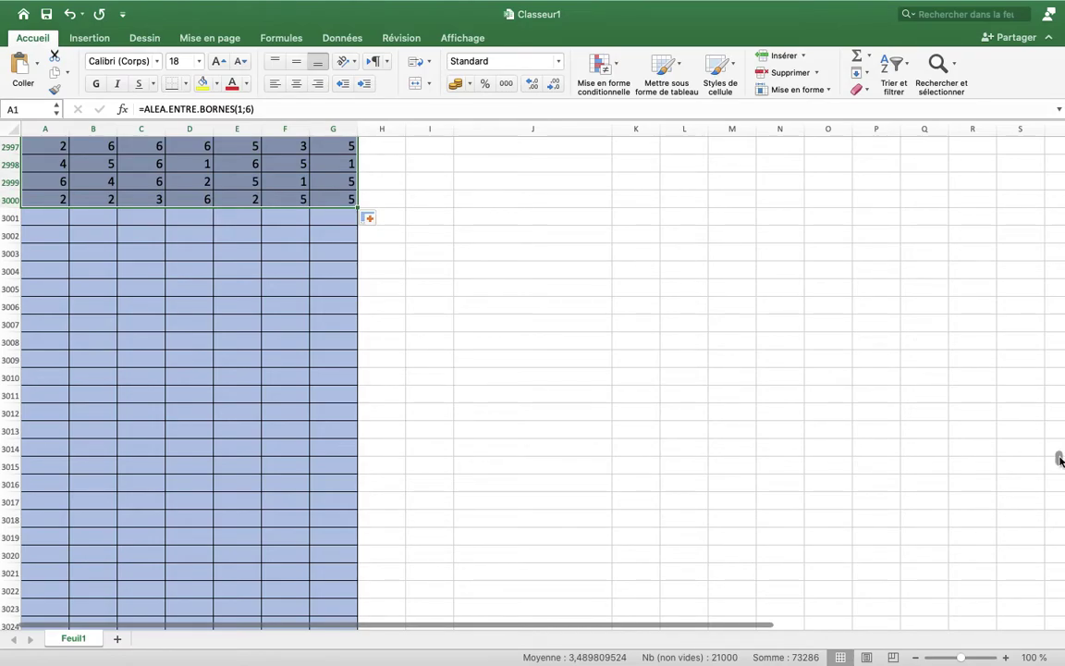
# Step: Write the count formula =NB.SI(A1:G3000) in K3, the Nombre d'apparitions cell for face 1
pyautogui.moveTo(1061, 459); pyautogui.dragTo(1060, 148)
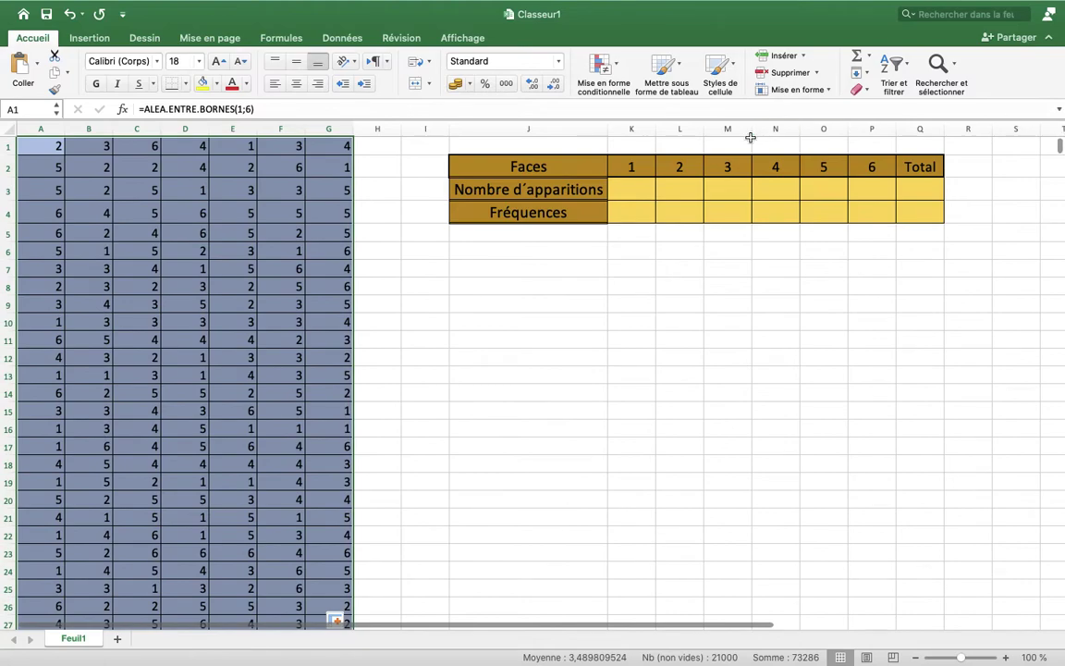
pyautogui.click(633, 195)
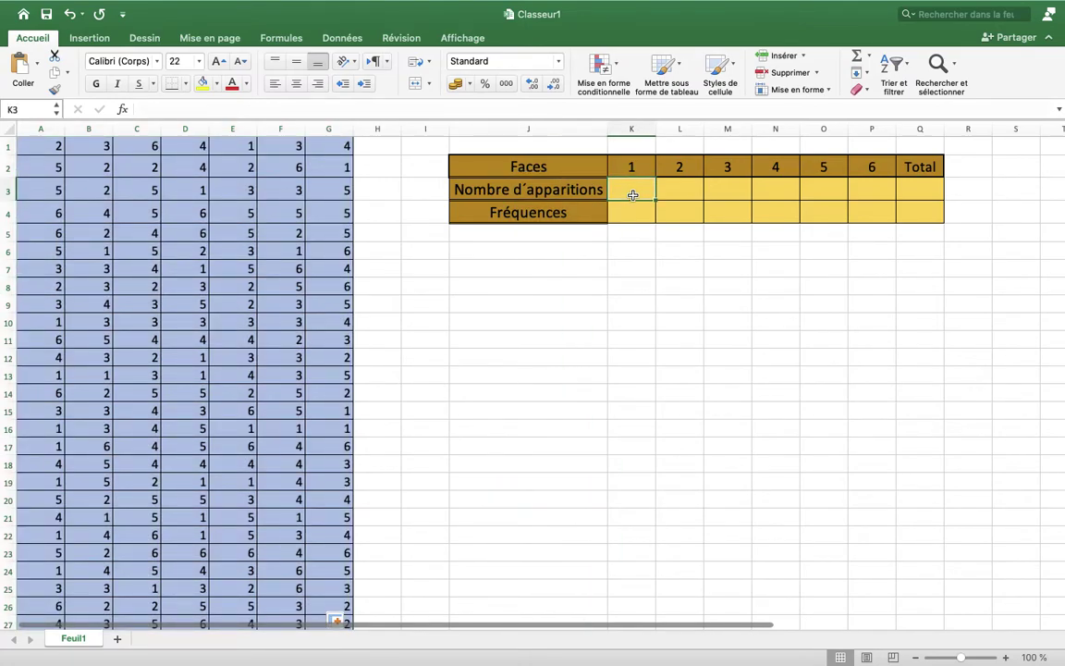
pyautogui.write('=')
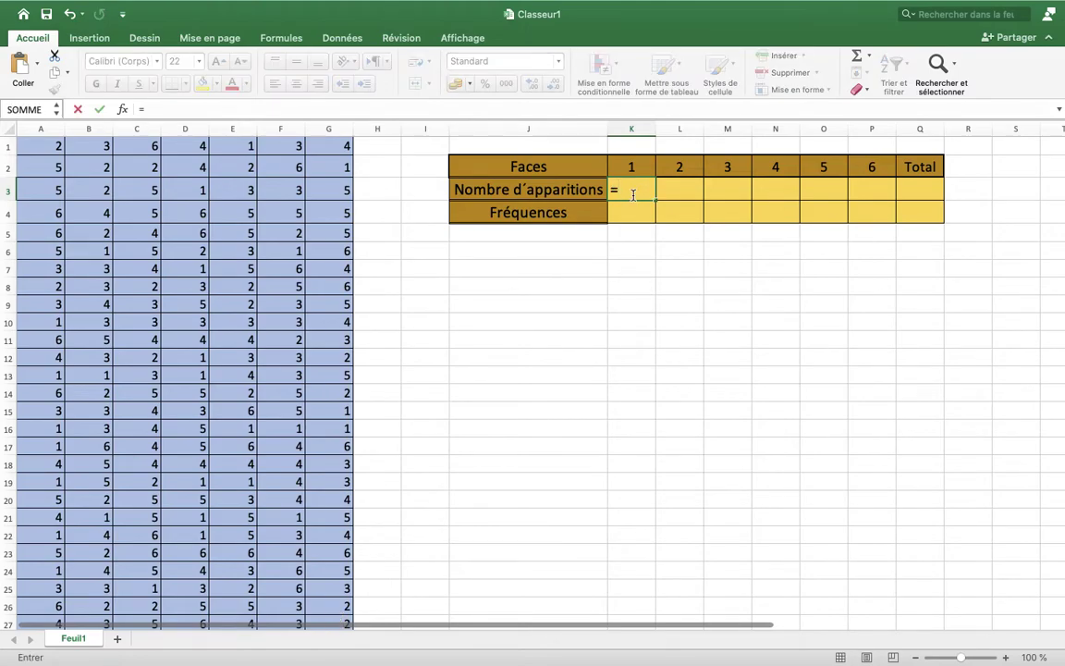
pyautogui.write('nb')
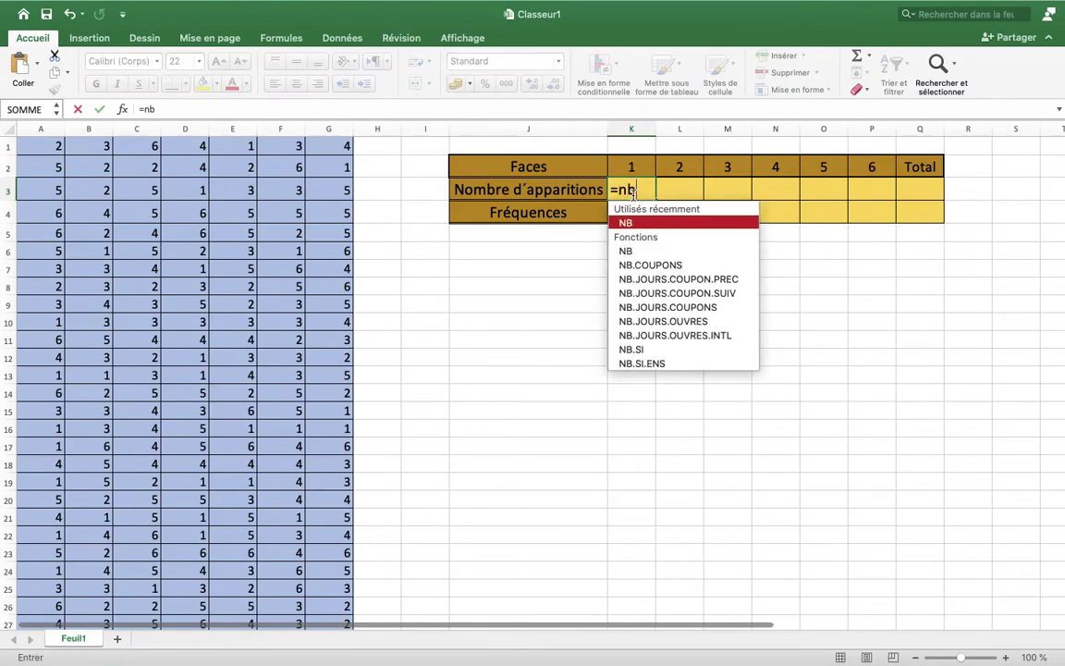
pyautogui.doubleClick(638, 348)
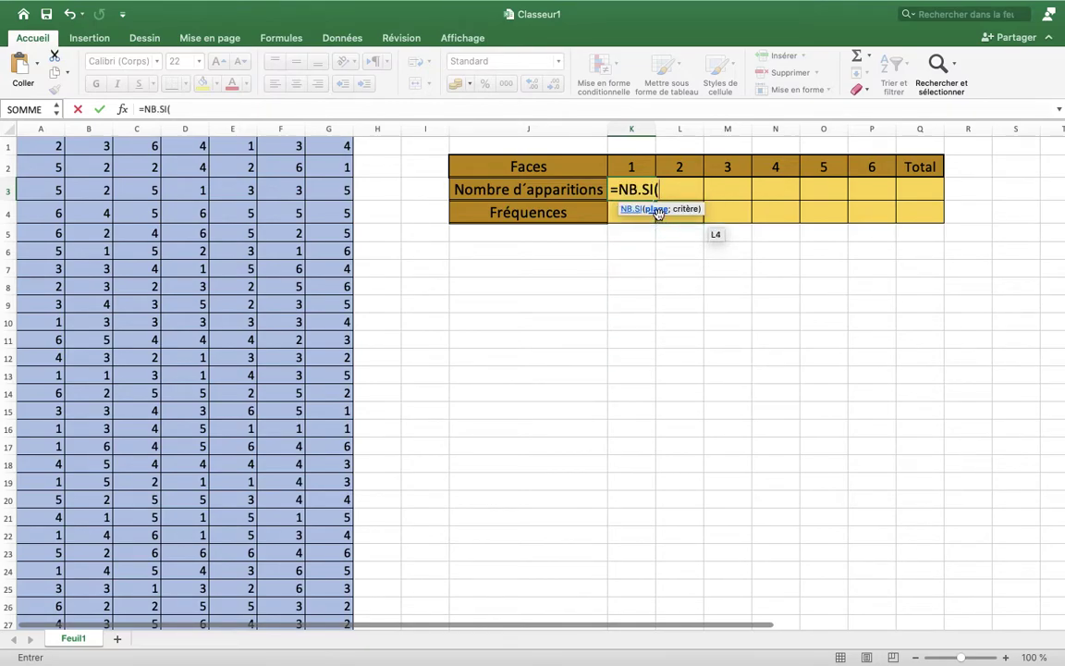
pyautogui.click(42, 148)
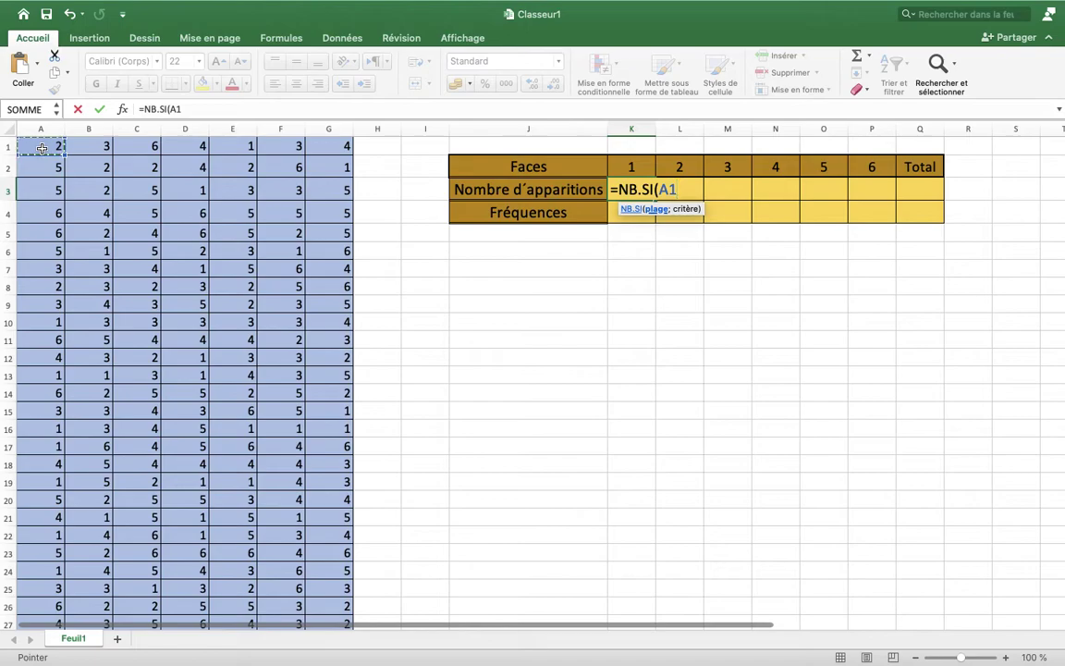
pyautogui.write(':')
pyautogui.click(338, 148)
pyautogui.press('BackSpace')
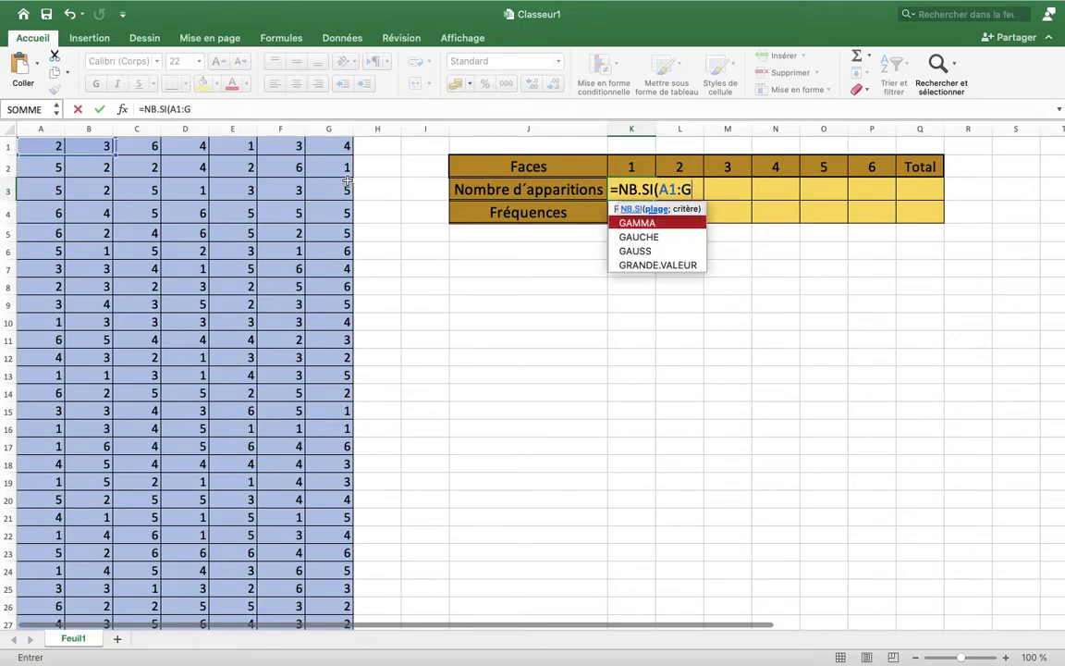
pyautogui.write('3')
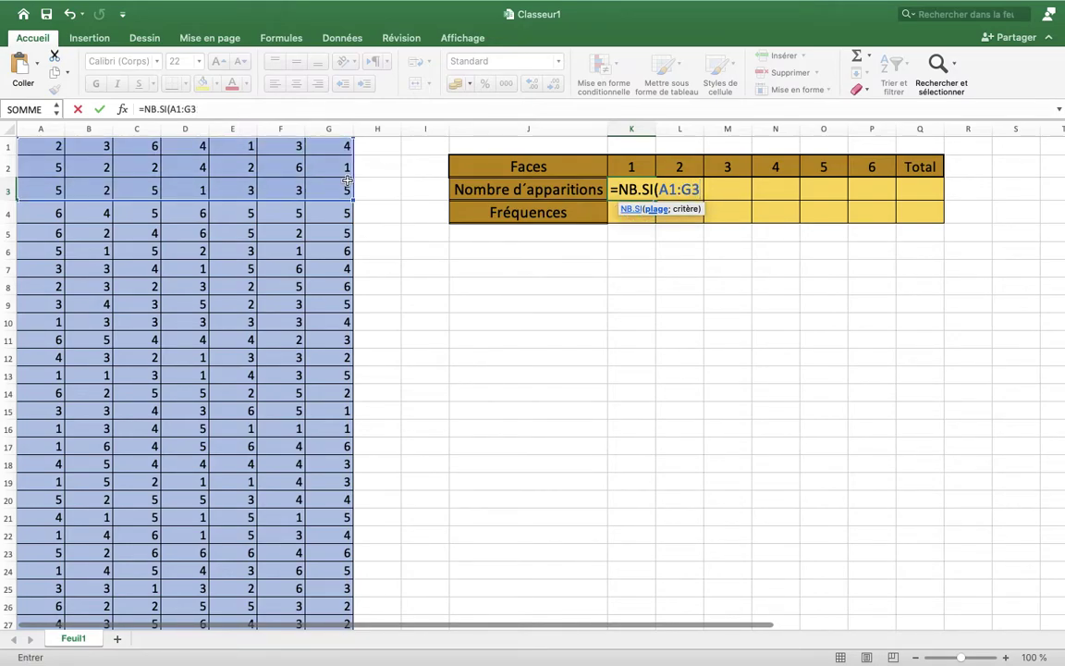
pyautogui.write('000')
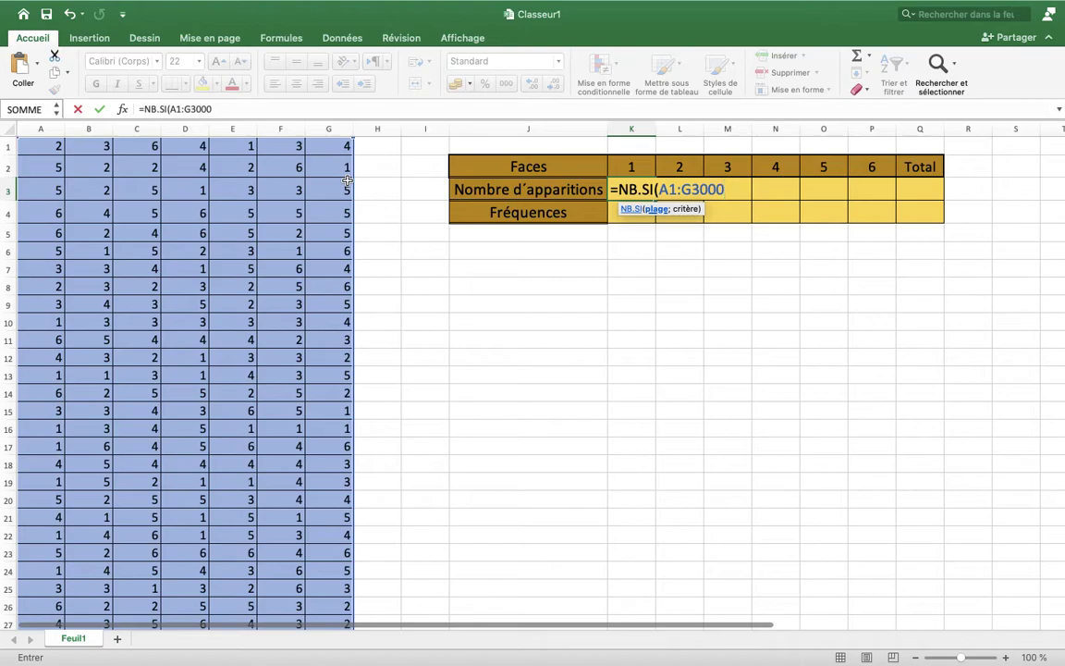
pyautogui.write(')')
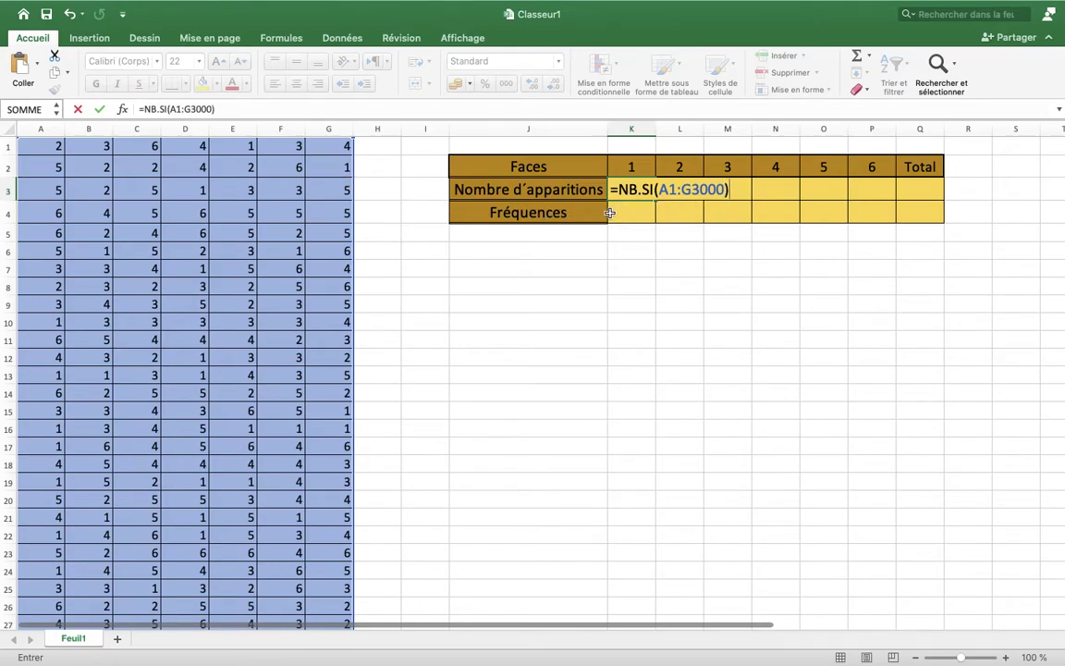
# Step: Make the columns of the K3 formula's range absolute, as $A1:$G3000
pyautogui.click(659, 192)
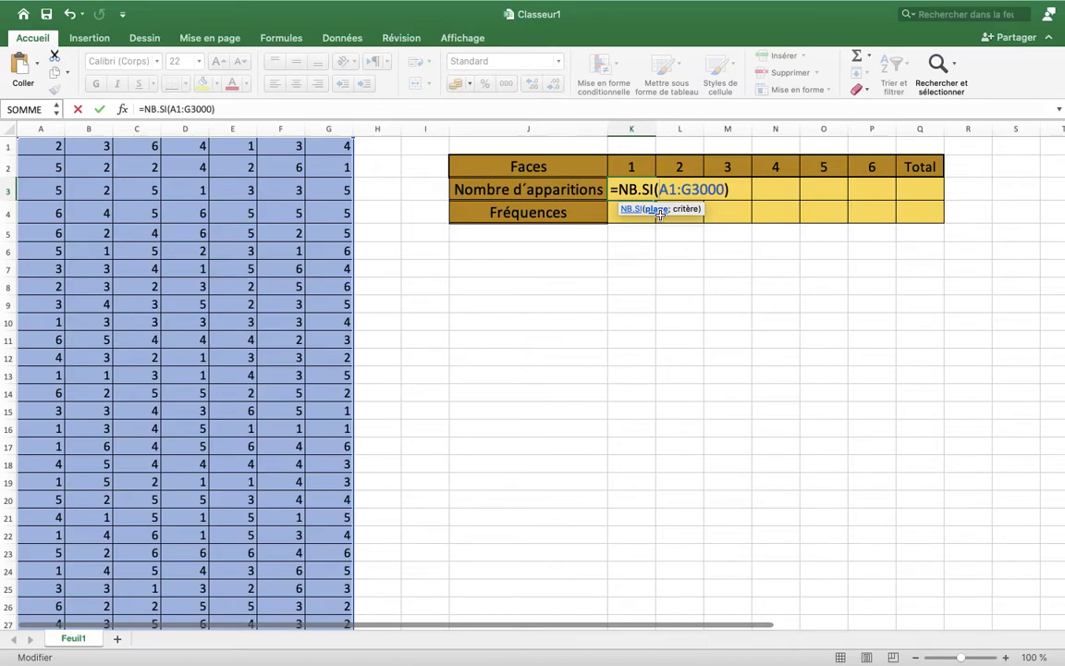
pyautogui.write('$')
pyautogui.click(694, 189)
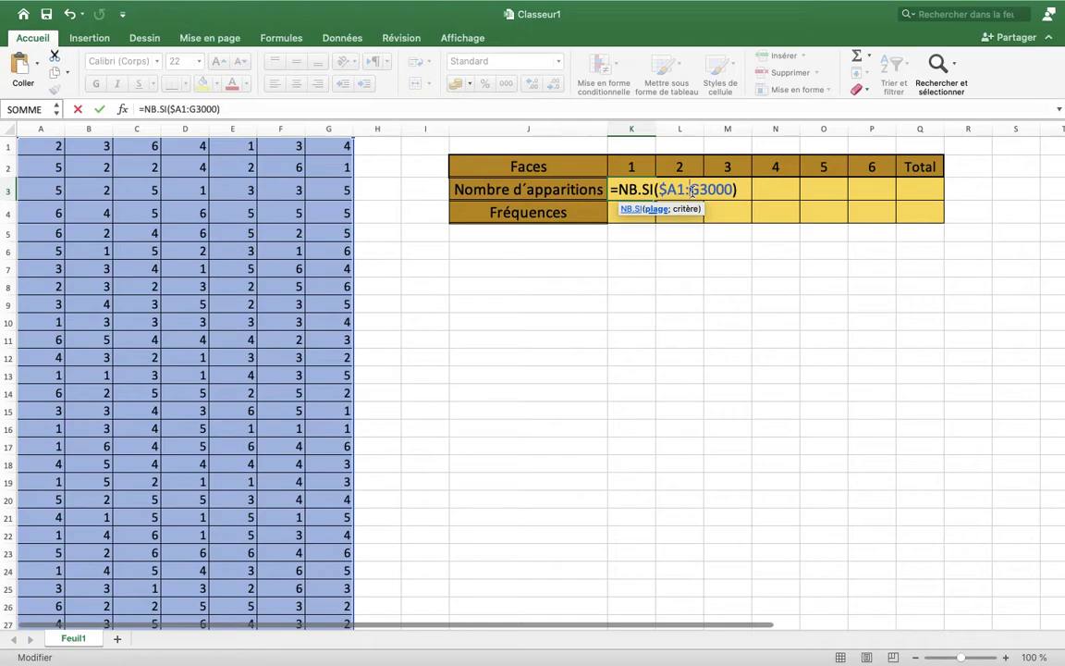
pyautogui.write('$')
pyautogui.click(728, 225)
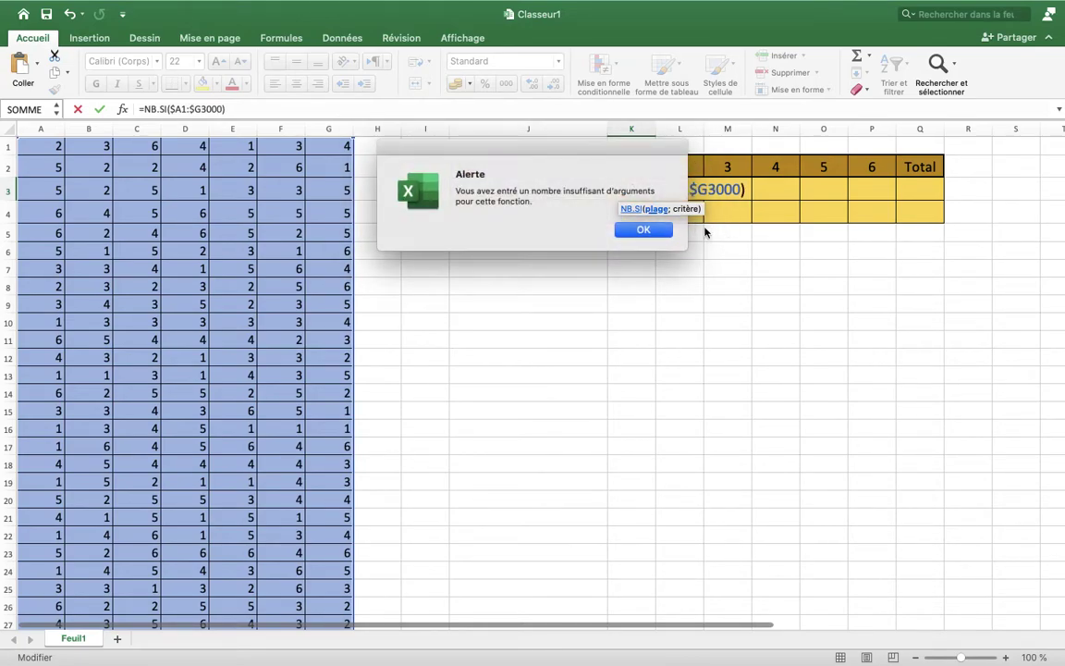
pyautogui.click(642, 230)
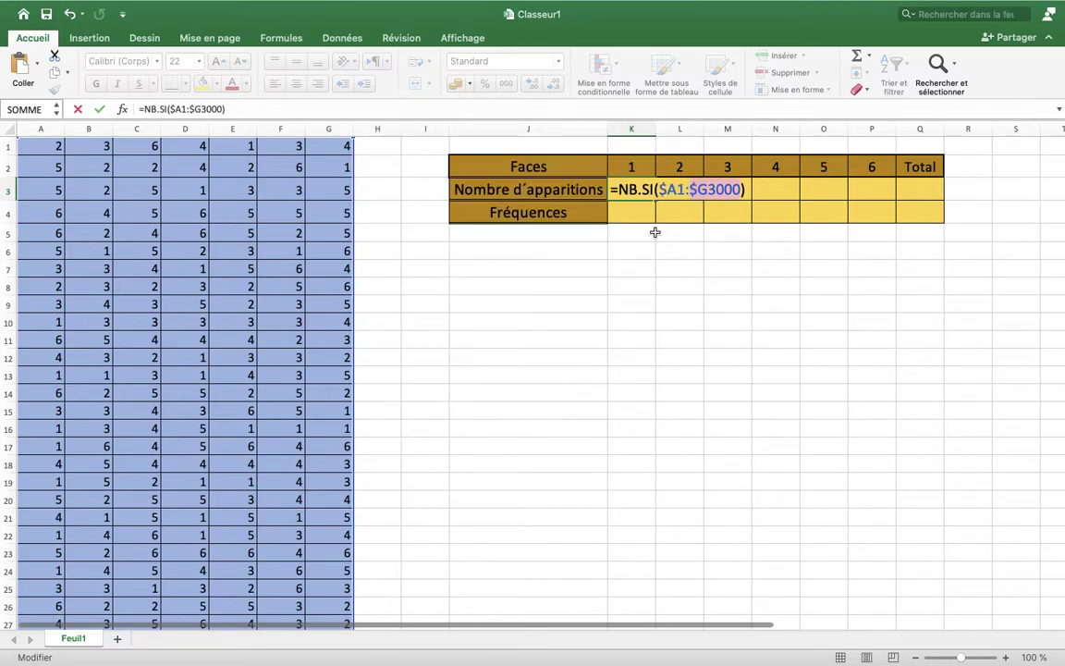
# Step: Add 1 as the criterion and complete the K3 formula as =NB.SI($A1:$G3000;1)
pyautogui.click(741, 189)
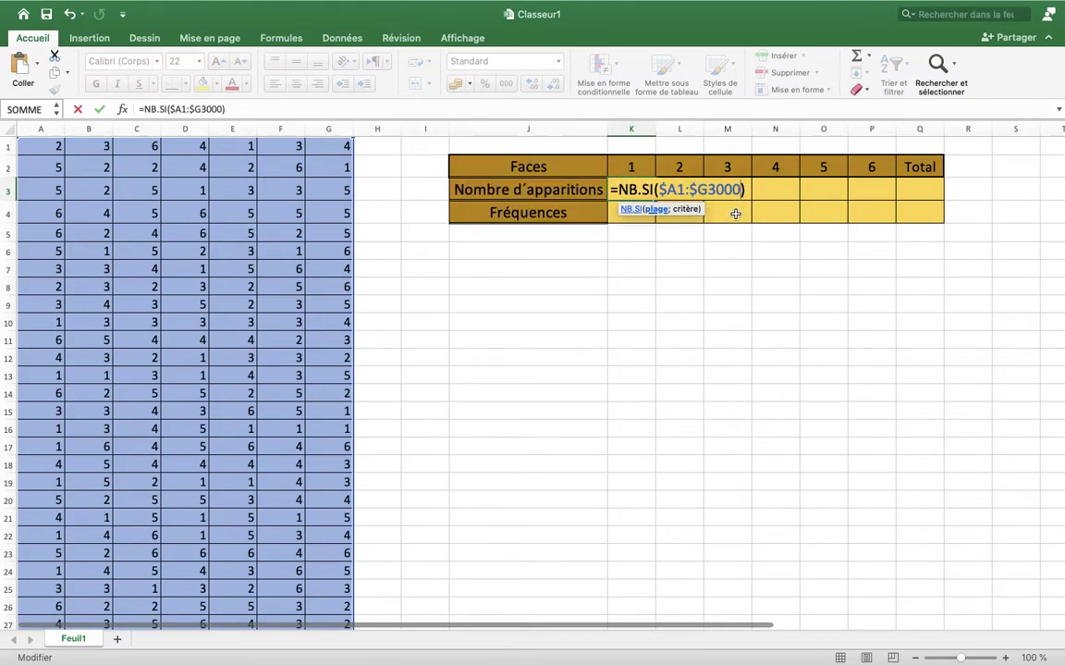
pyautogui.write(';1')
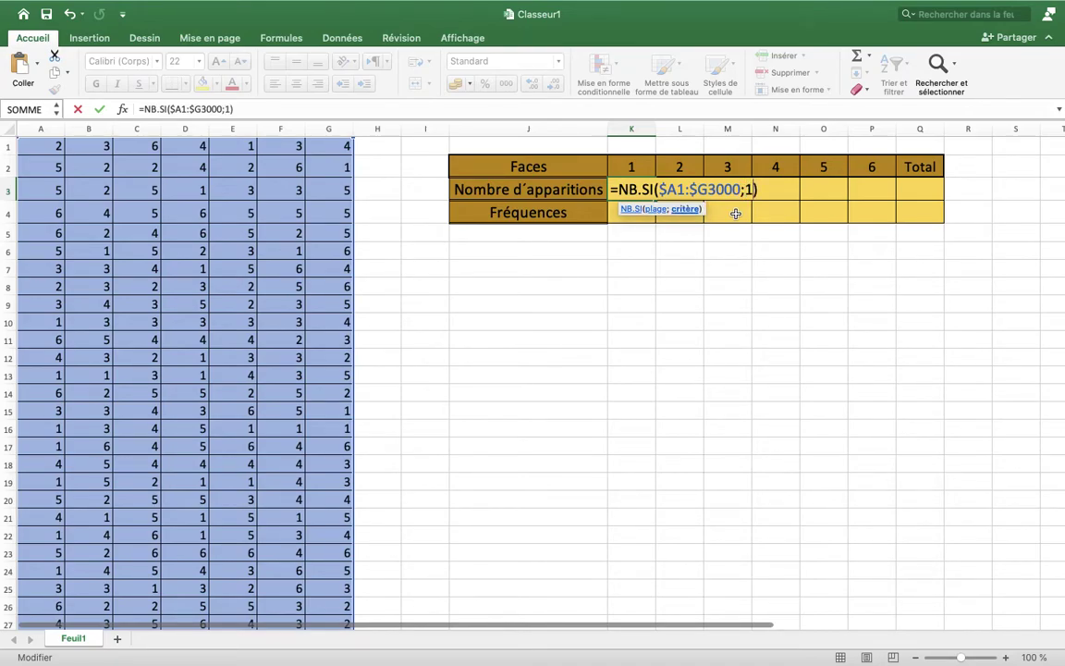
pyautogui.press('Return')
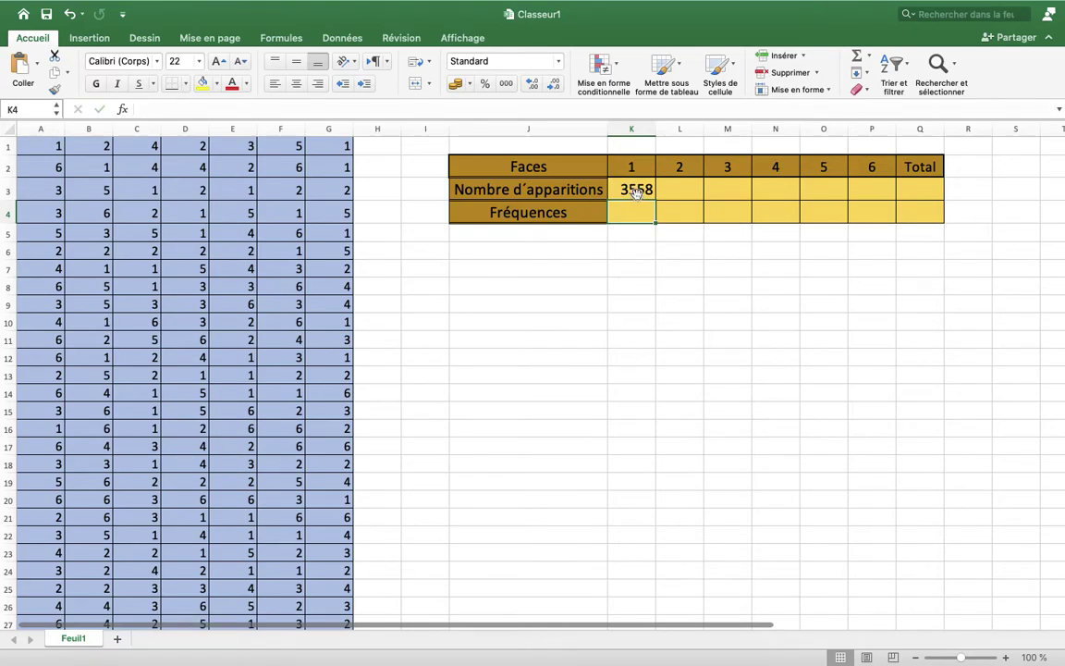
# Step: Fill the K3 count formula across the Nombre d'apparitions row to P3
pyautogui.click(636, 191)
pyautogui.moveTo(656, 201); pyautogui.dragTo(872, 197)
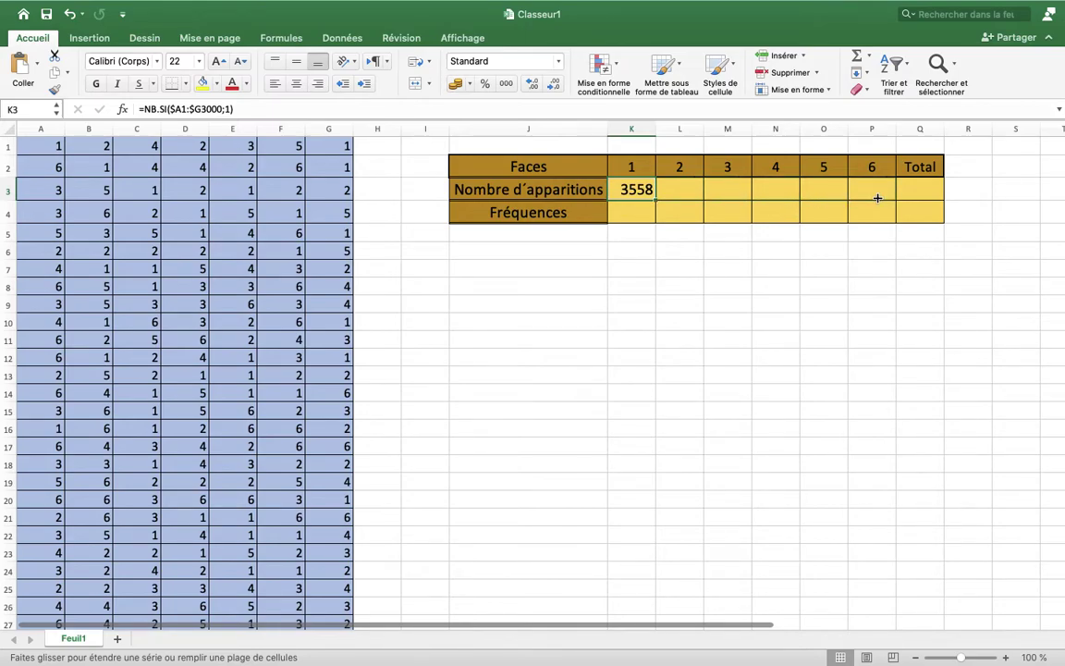
pyautogui.moveTo(878, 198); pyautogui.dragTo(878, 198)
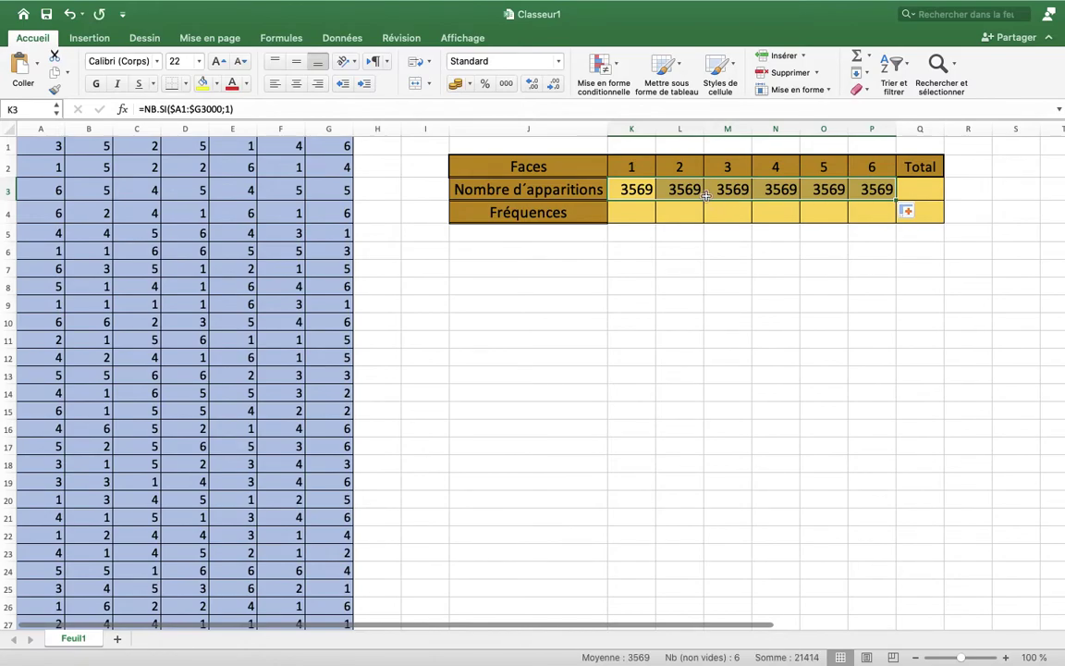
# Step: Change the criterion of the face 2 count formula in L3 to 2
pyautogui.click(687, 191)
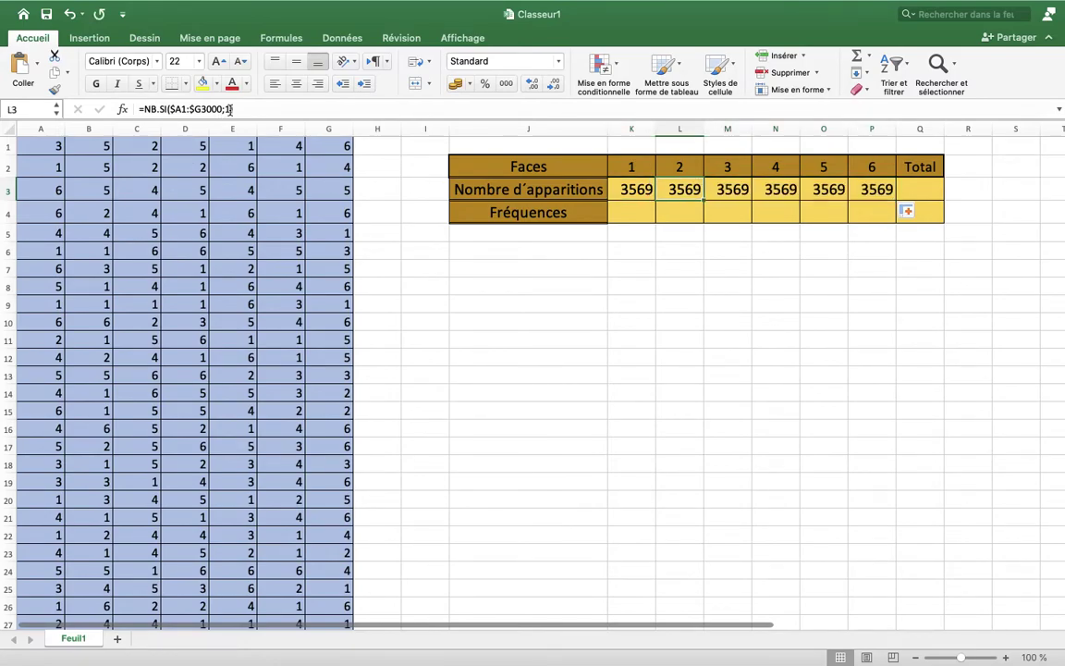
pyautogui.click(229, 109)
pyautogui.press('BackSpace')
pyautogui.write('2')
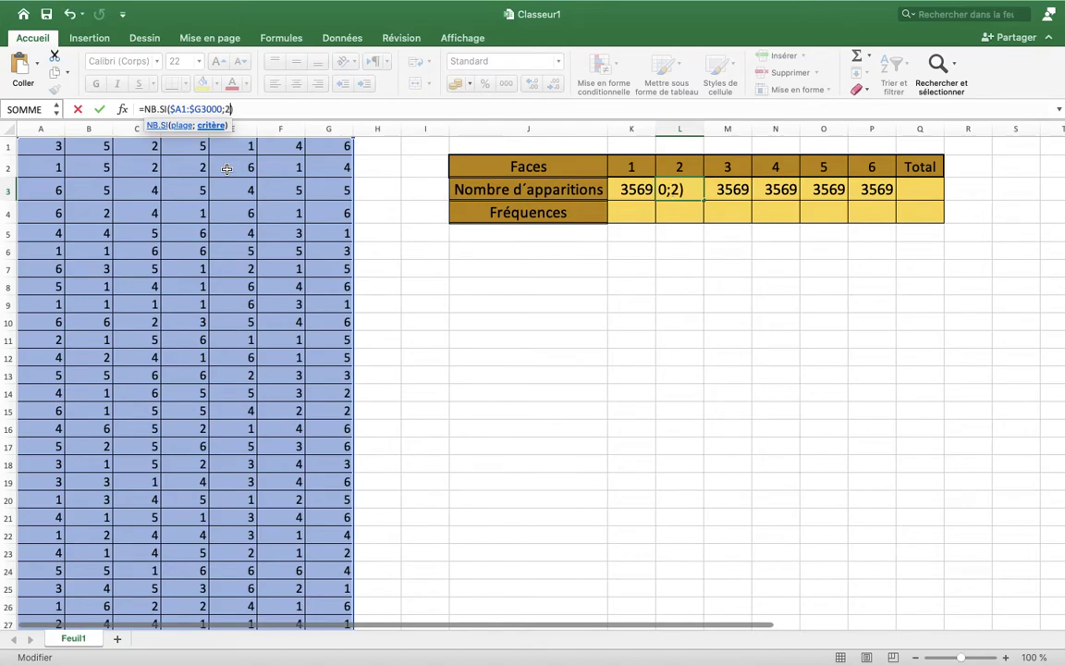
# Step: Change the criterion of the face 3 count formula in M3 to 3
pyautogui.click(737, 199)
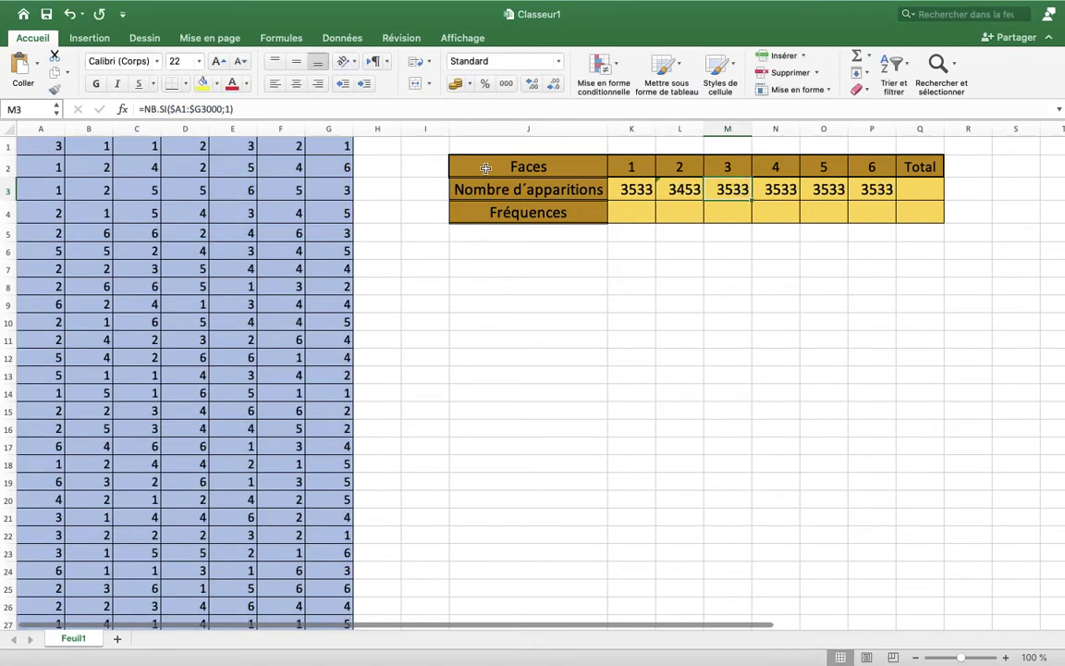
pyautogui.click(230, 109)
pyautogui.press('BackSpace')
pyautogui.write('3')
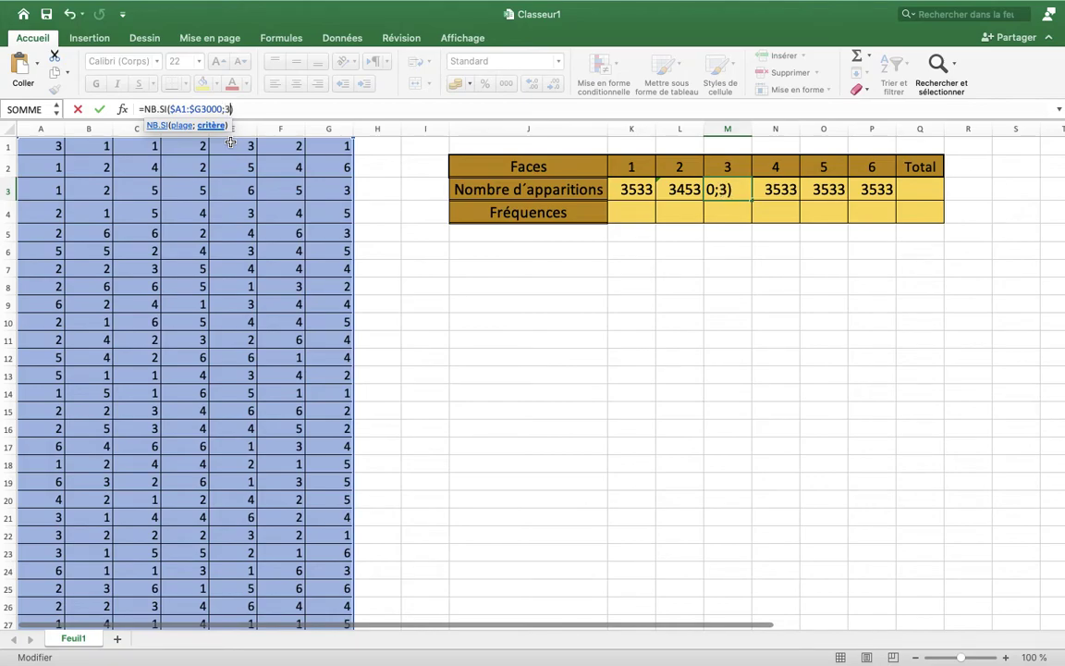
# Step: Change the criterion of the face 4 count formula in N3 to 4
pyautogui.click(779, 190)
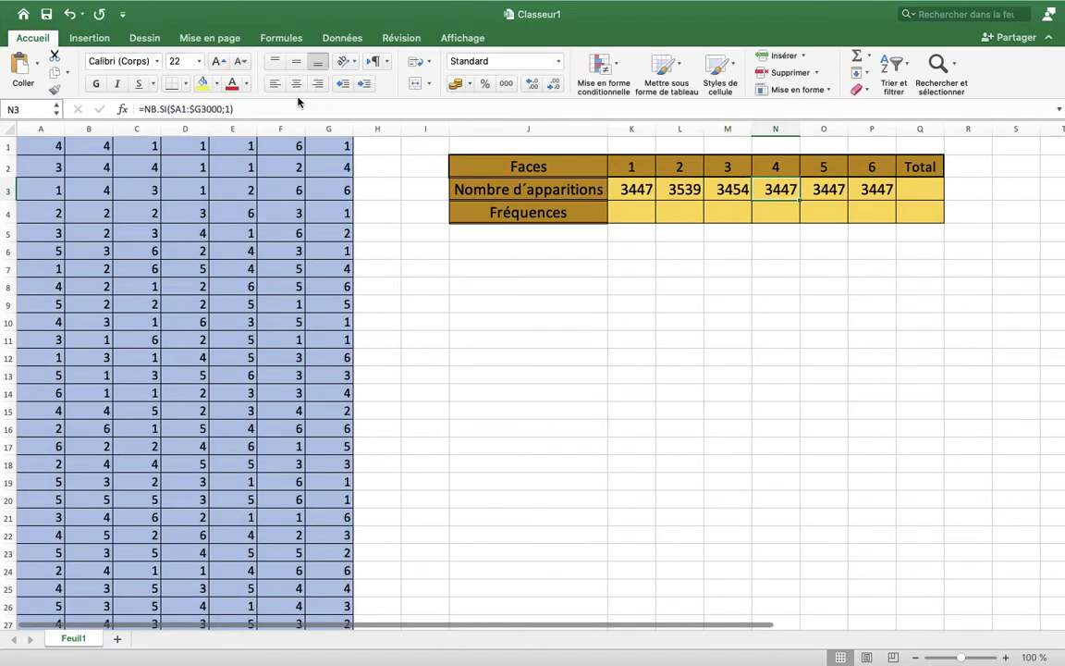
pyautogui.click(230, 109)
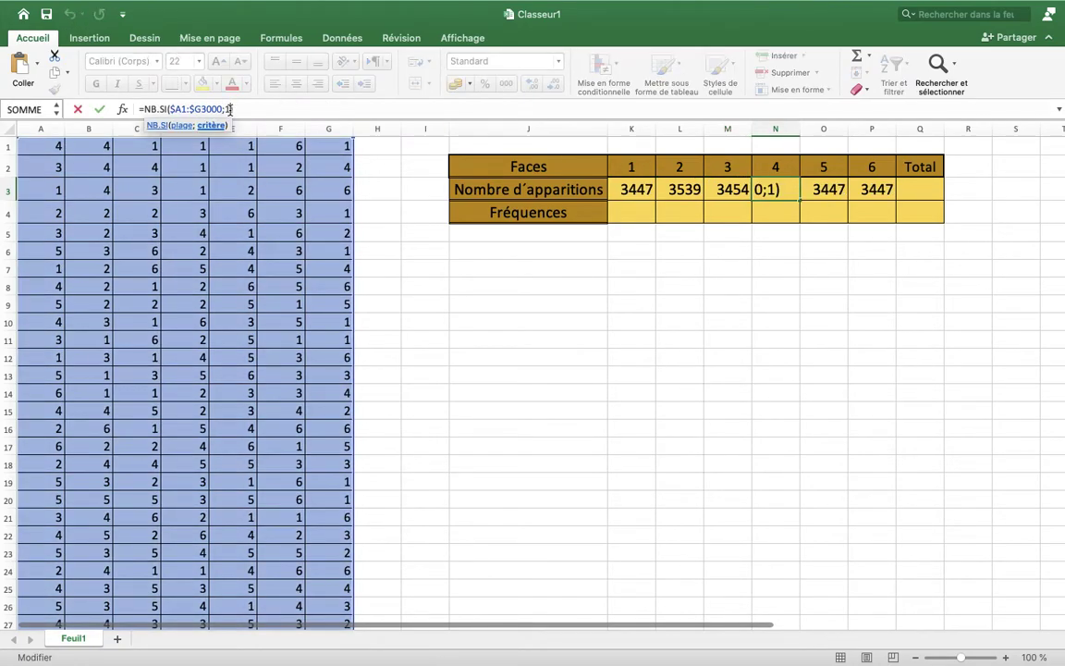
pyautogui.press('BackSpace')
pyautogui.write('4')
pyautogui.press('Tab')
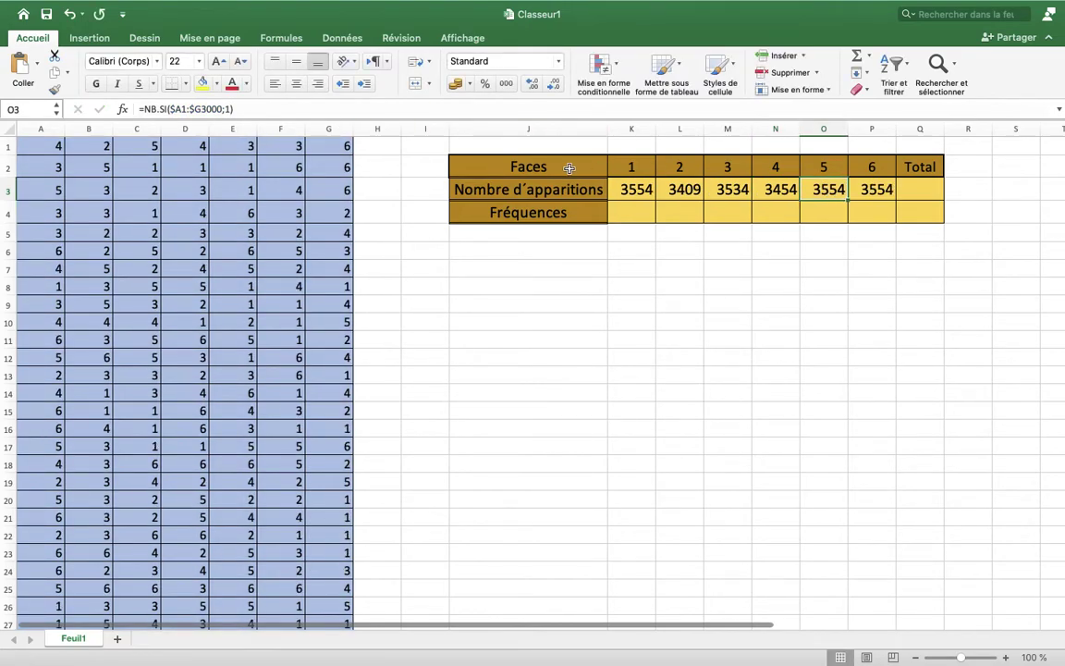
# Step: Change the criterion of the face 5 count formula in O3 to 5
pyautogui.click(230, 110)
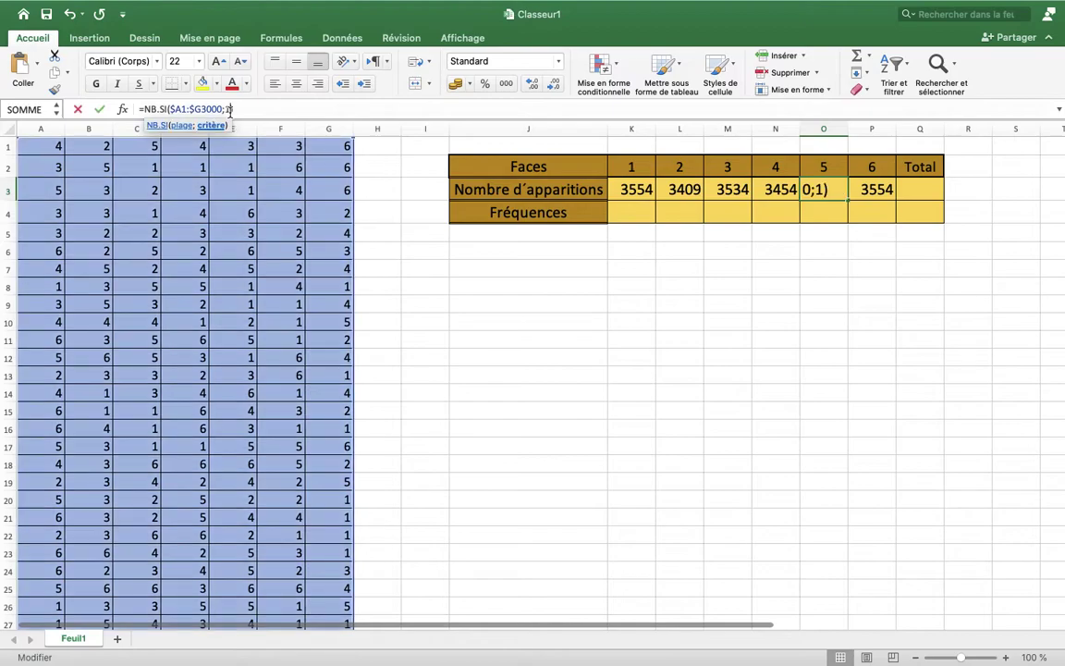
pyautogui.press('BackSpace')
pyautogui.write('5')
# Step: Change the criterion of the face 6 count formula in P3 to 6
pyautogui.click(876, 189)
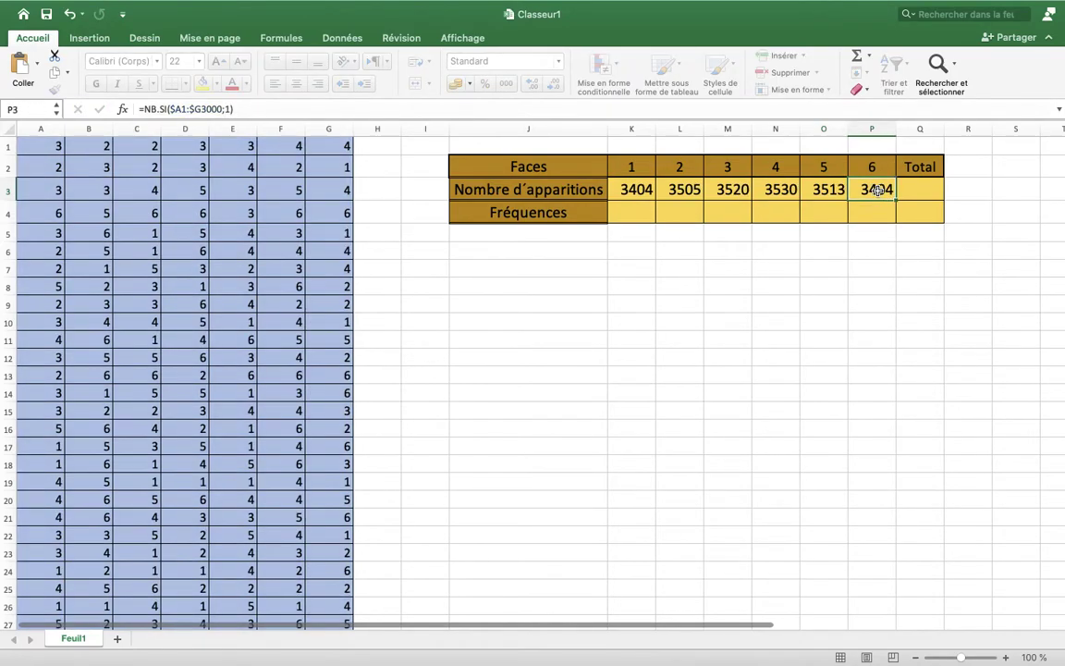
pyautogui.click(229, 109)
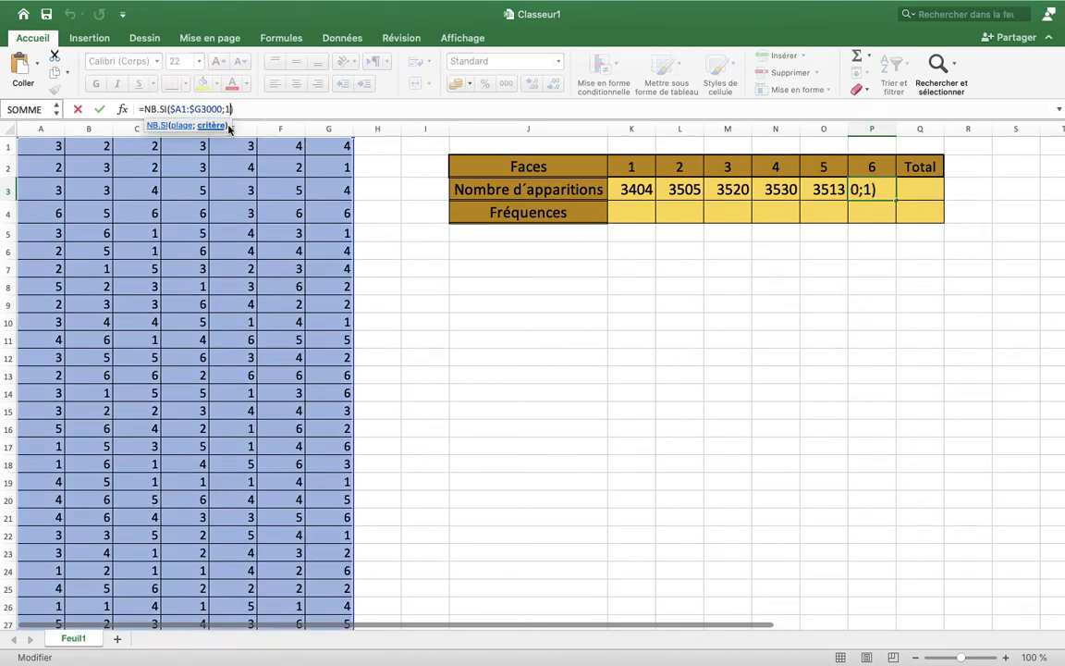
pyautogui.press('BackSpace')
pyautogui.write('6')
# Step: Total the counts in Q3 by building the formula =SOMME(K3:P3) with the function builder, and close the builder
pyautogui.click(925, 193)
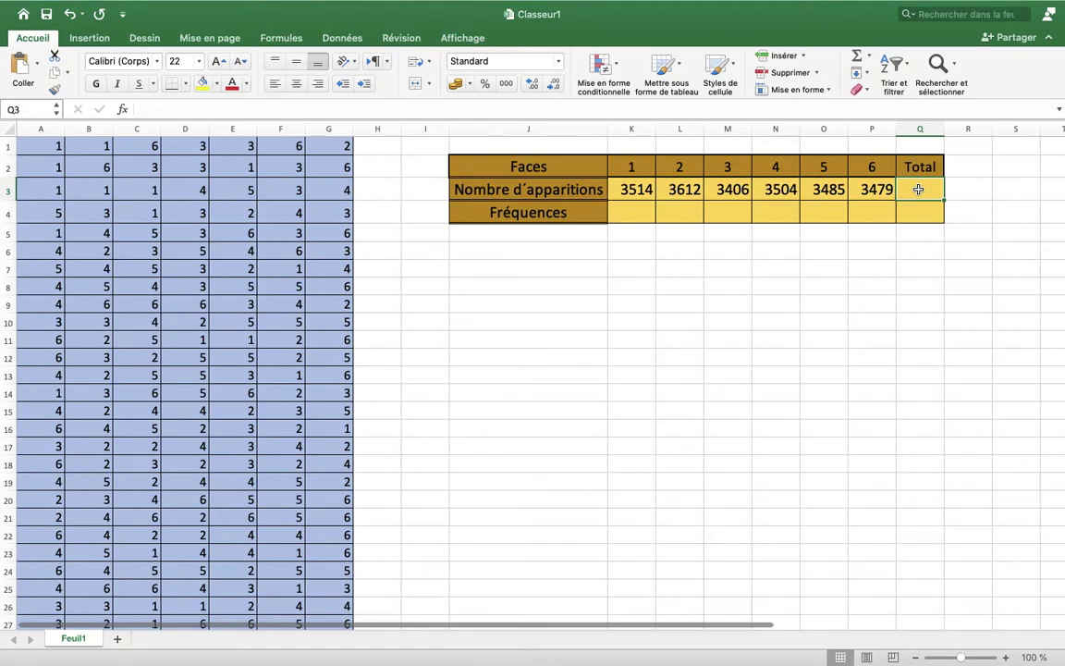
pyautogui.write('=')
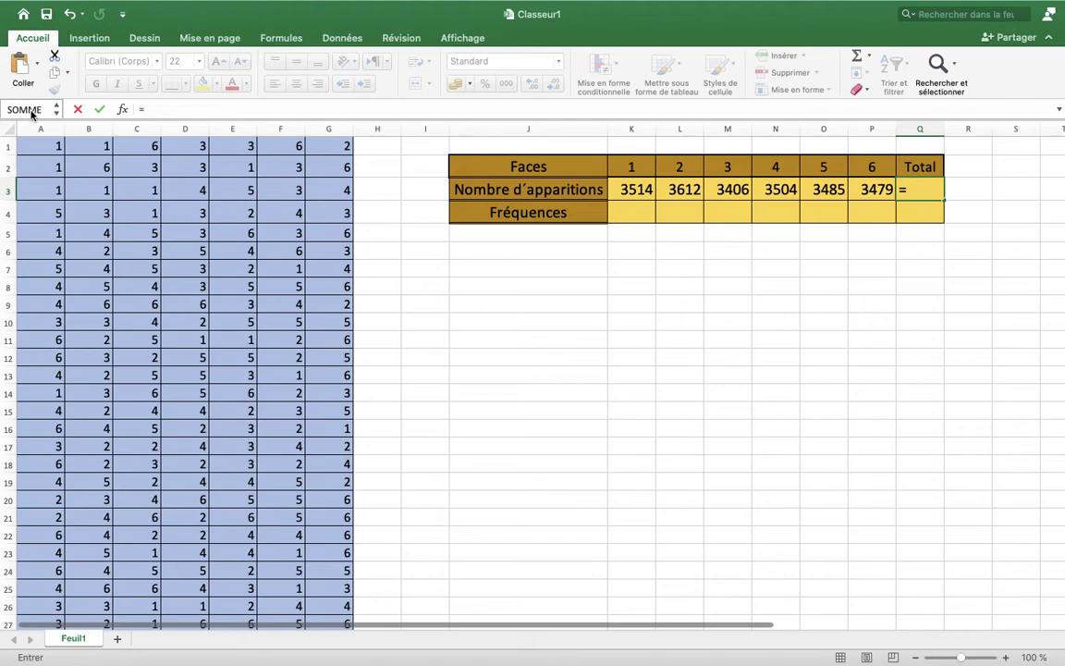
pyautogui.click(124, 112)
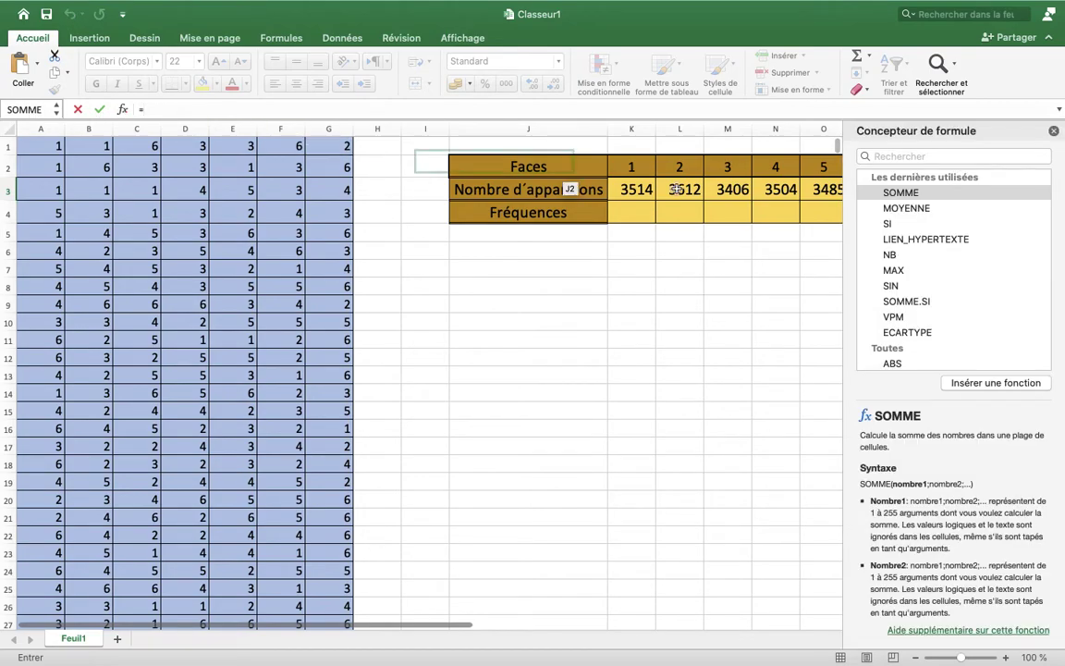
pyautogui.click(928, 196)
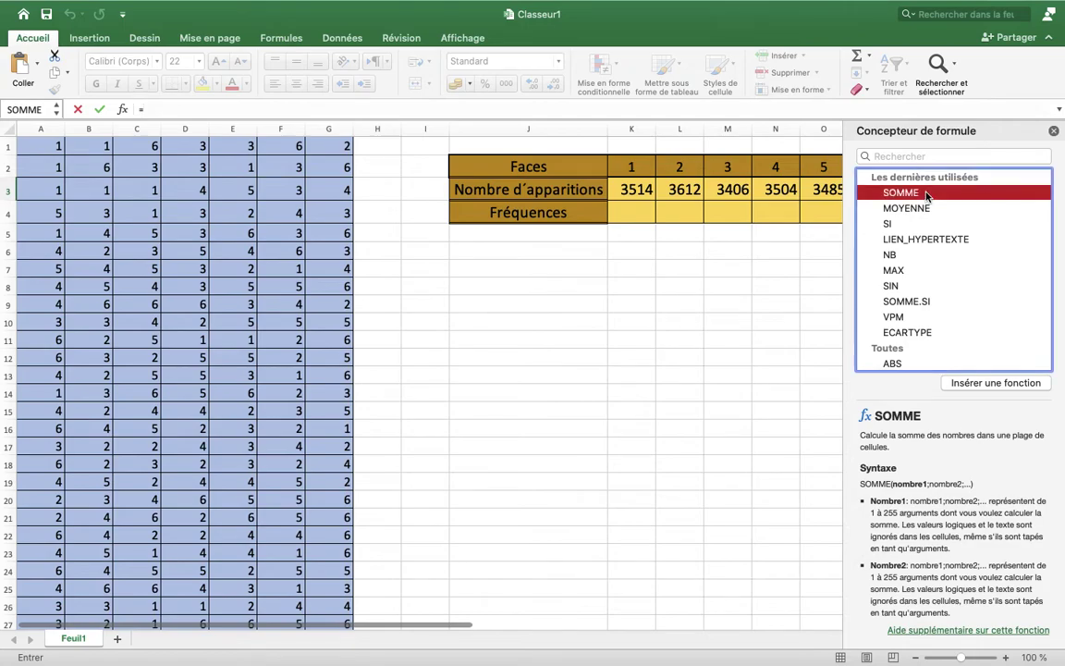
pyautogui.doubleClick(928, 196)
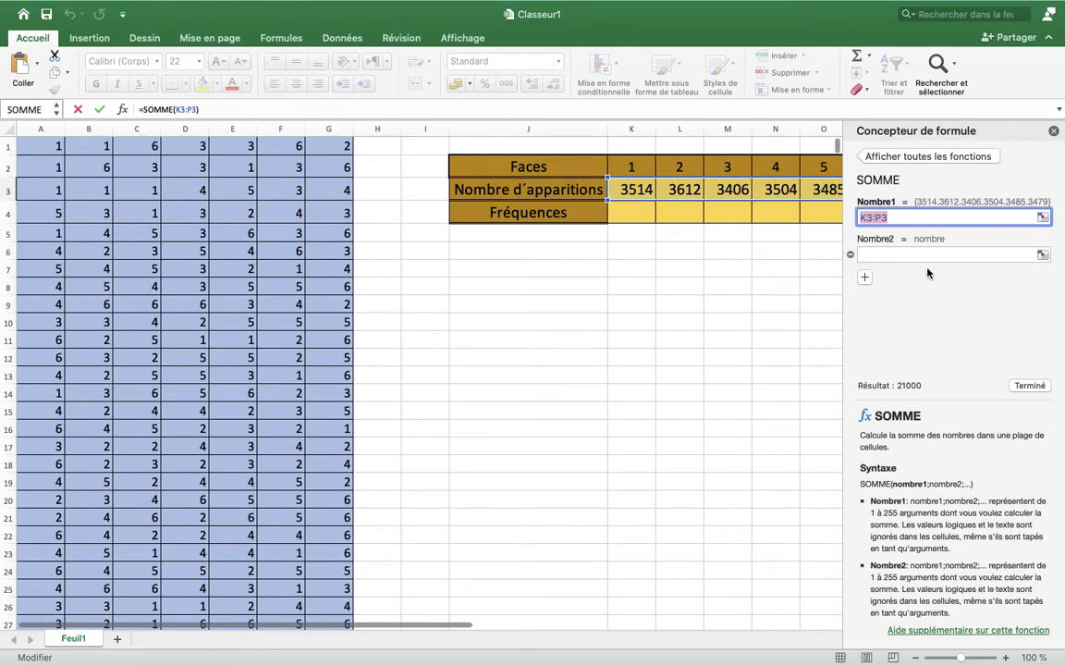
pyautogui.click(1033, 388)
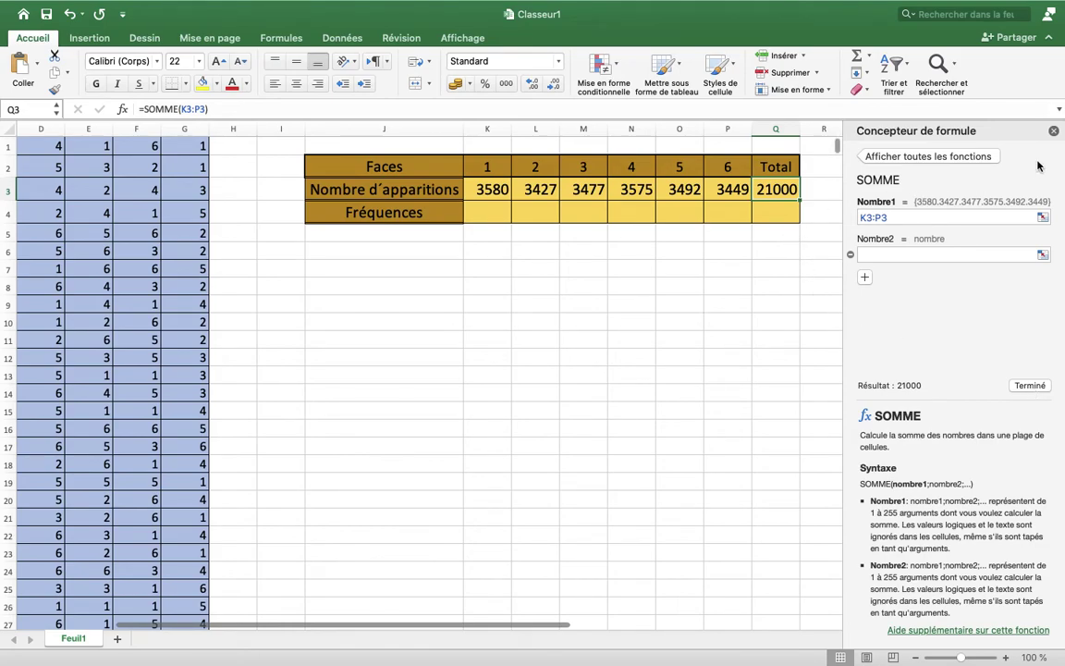
pyautogui.click(1054, 132)
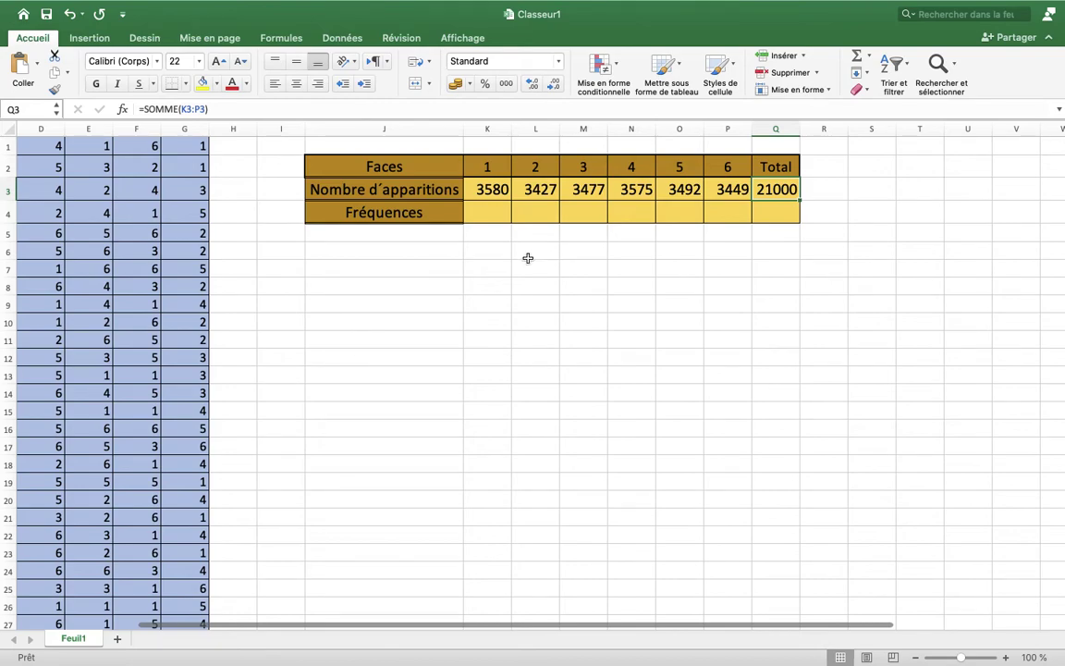
# Step: Enter the face 1 frequency formula =K3/$Q3 in K4, with the reference to the total's column made absolute
pyautogui.click(485, 212)
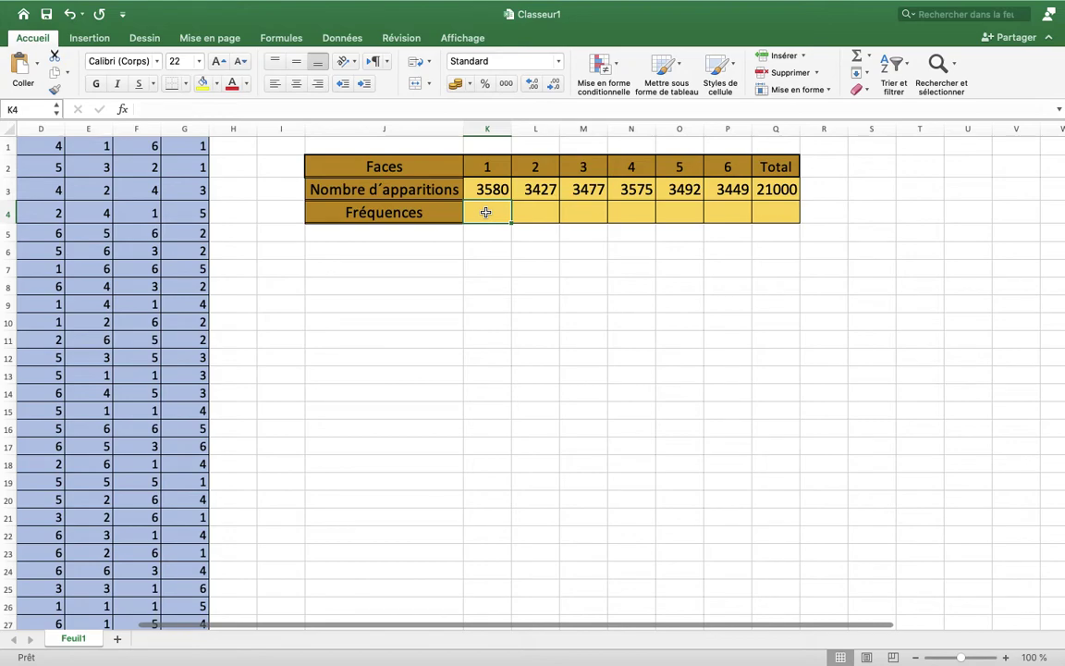
pyautogui.write('=')
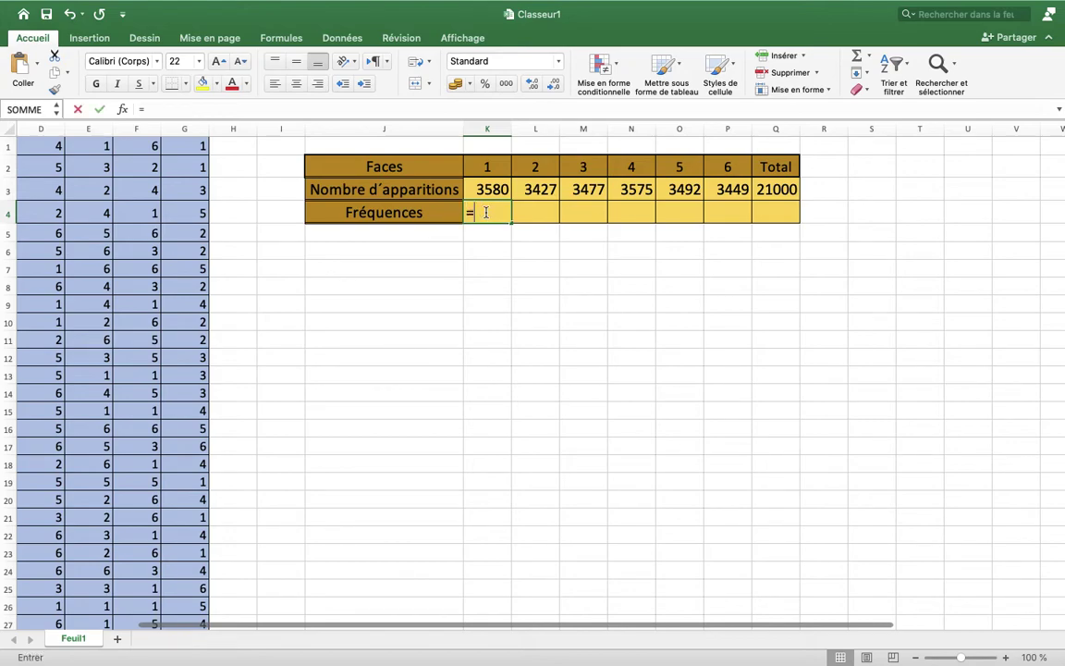
pyautogui.click(490, 189)
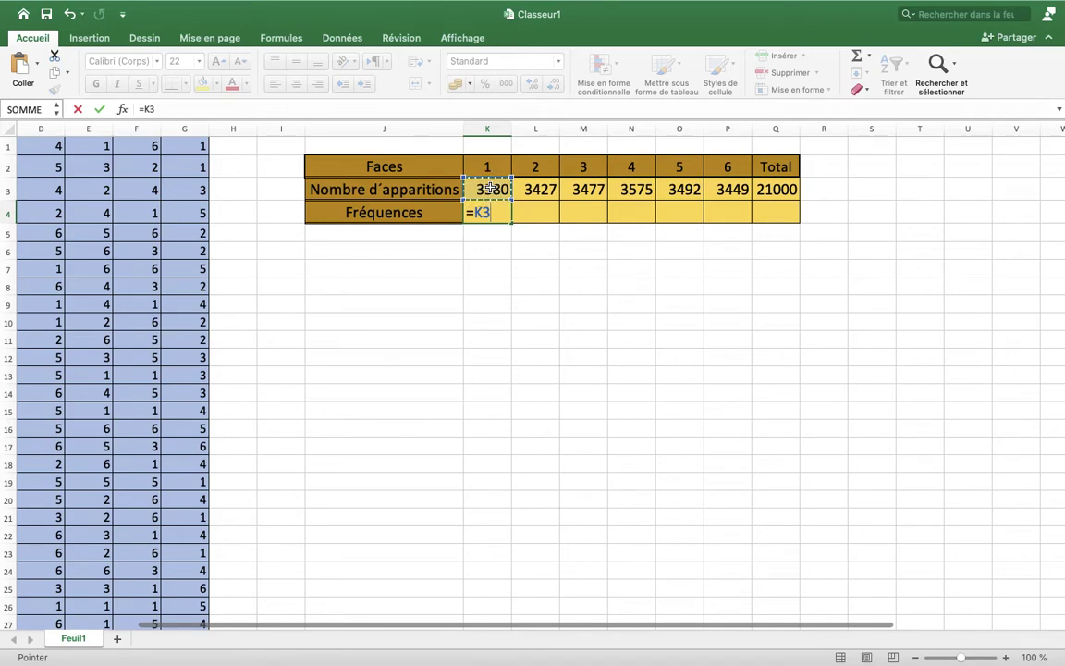
pyautogui.write('/')
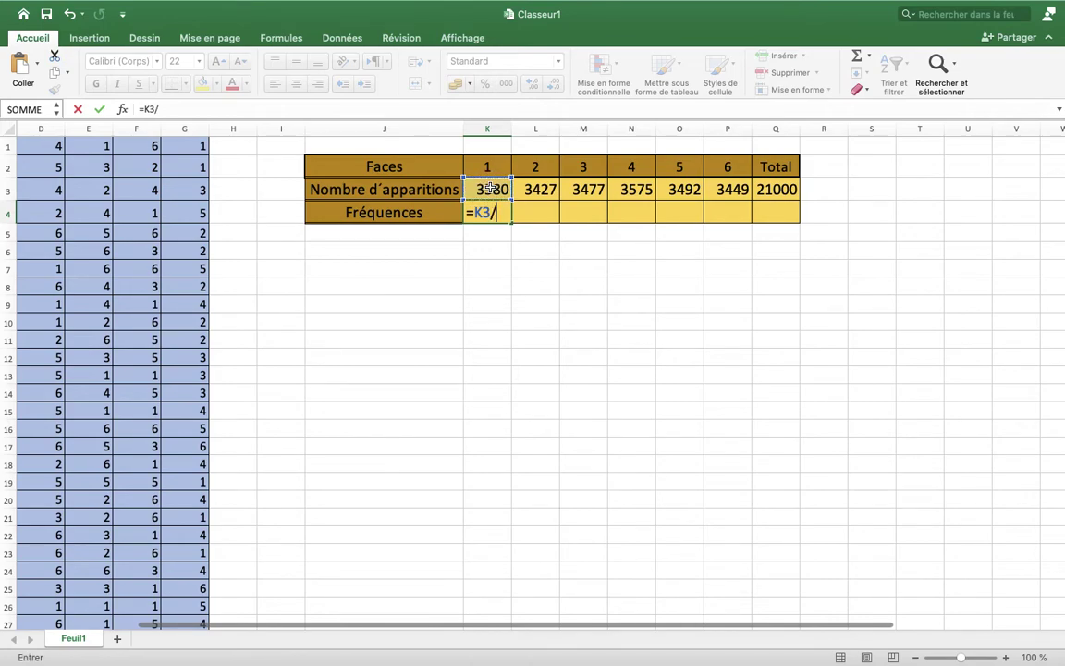
pyautogui.click(775, 188)
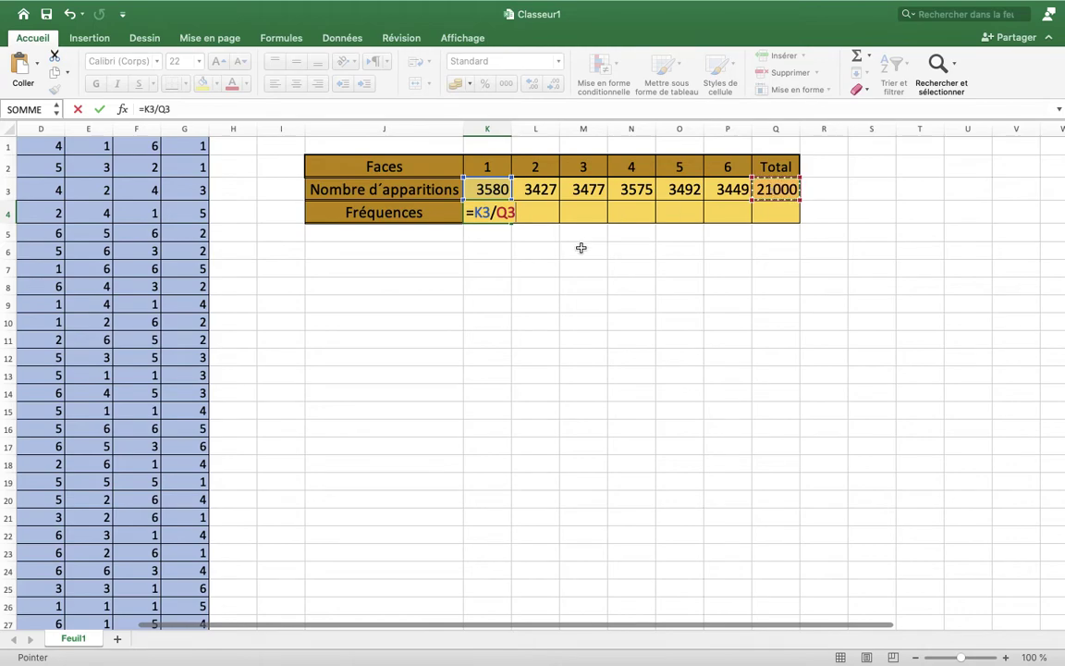
pyautogui.click(499, 214)
pyautogui.write('$')
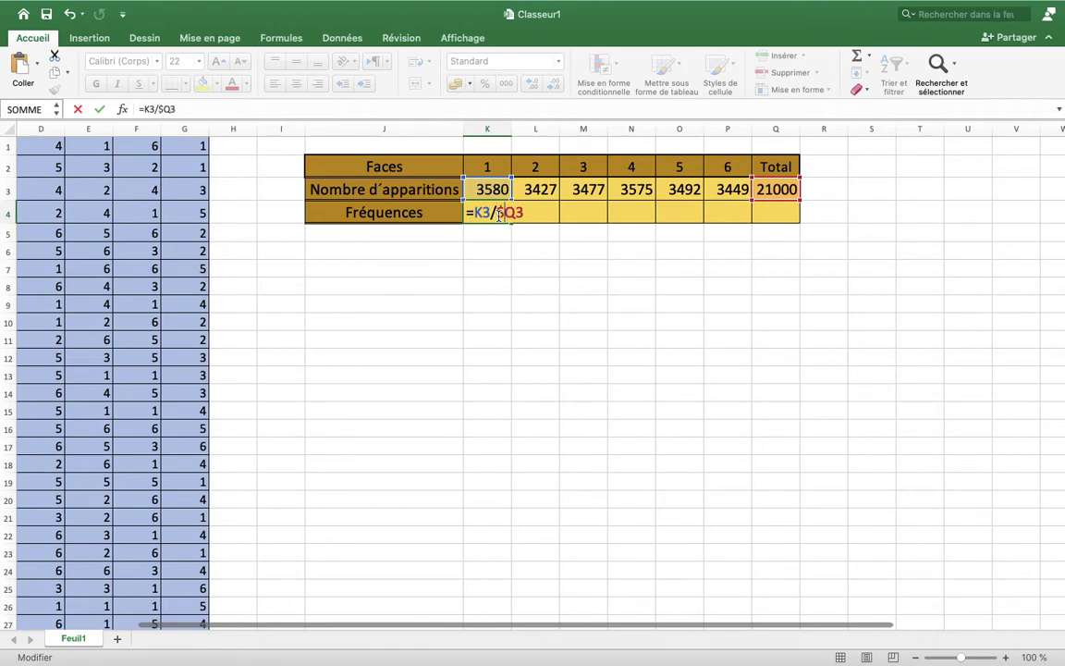
pyautogui.press('Right')
pyautogui.write('$')
pyautogui.press('Return')
# Step: Fill the K4 frequency formula across to P4 and the Q3 total formula down to Q4
pyautogui.click(499, 217)
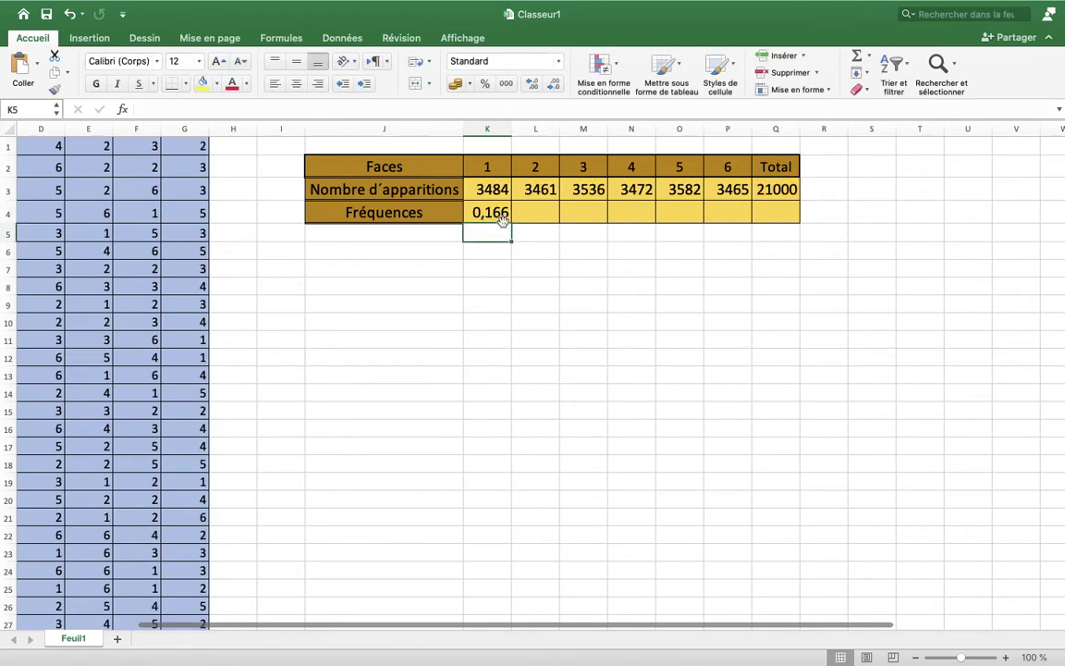
pyautogui.moveTo(511, 224); pyautogui.dragTo(744, 224)
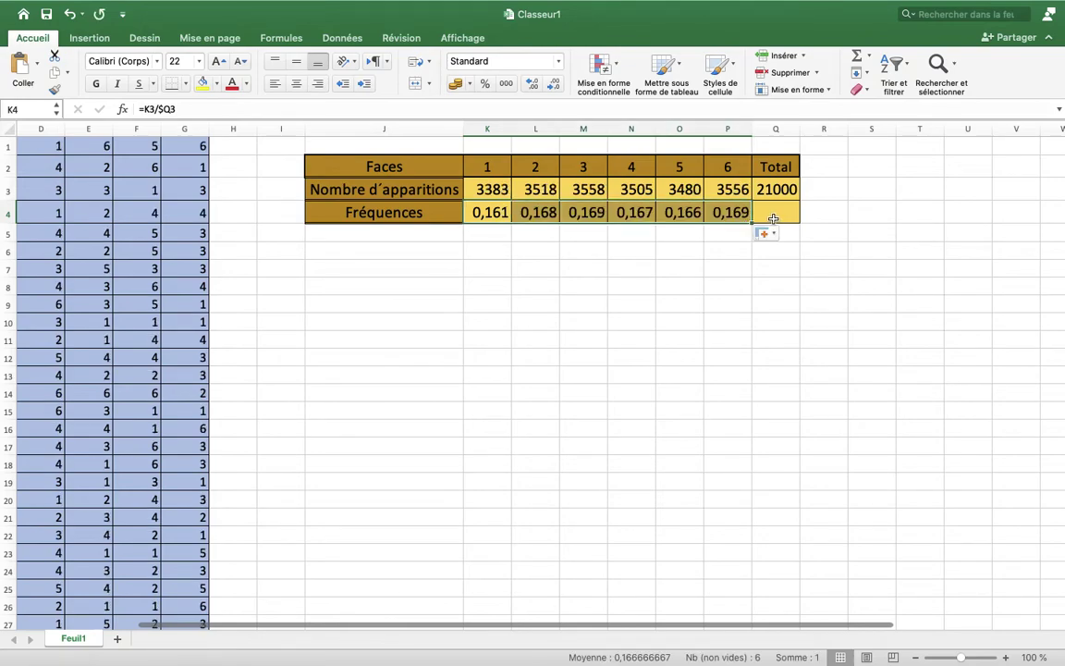
pyautogui.click(779, 190)
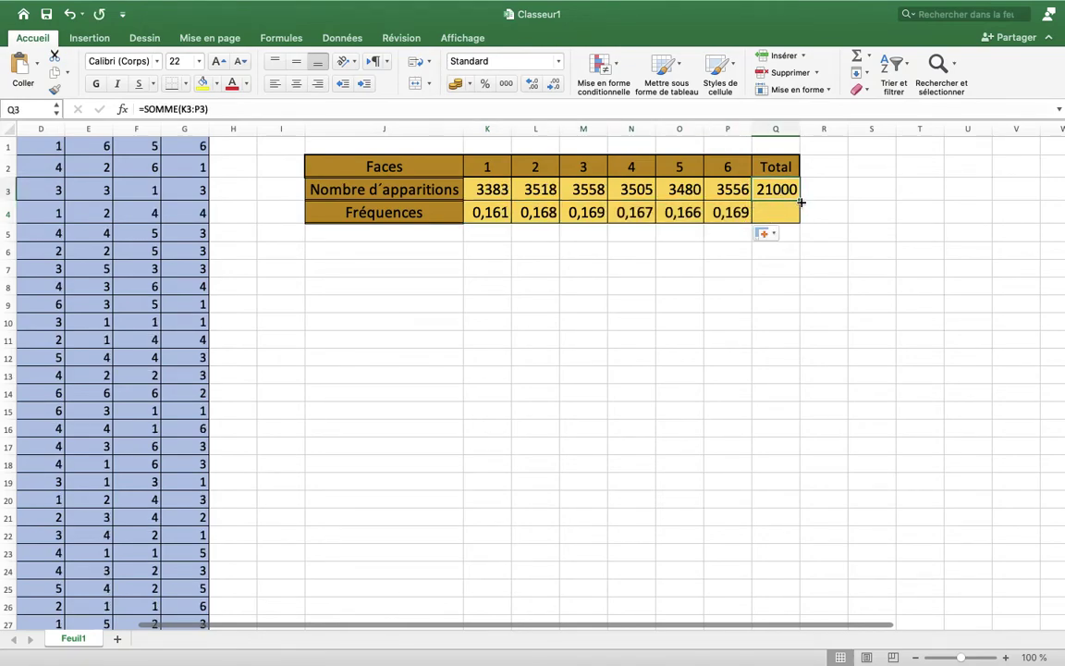
pyautogui.moveTo(802, 203); pyautogui.dragTo(803, 218)
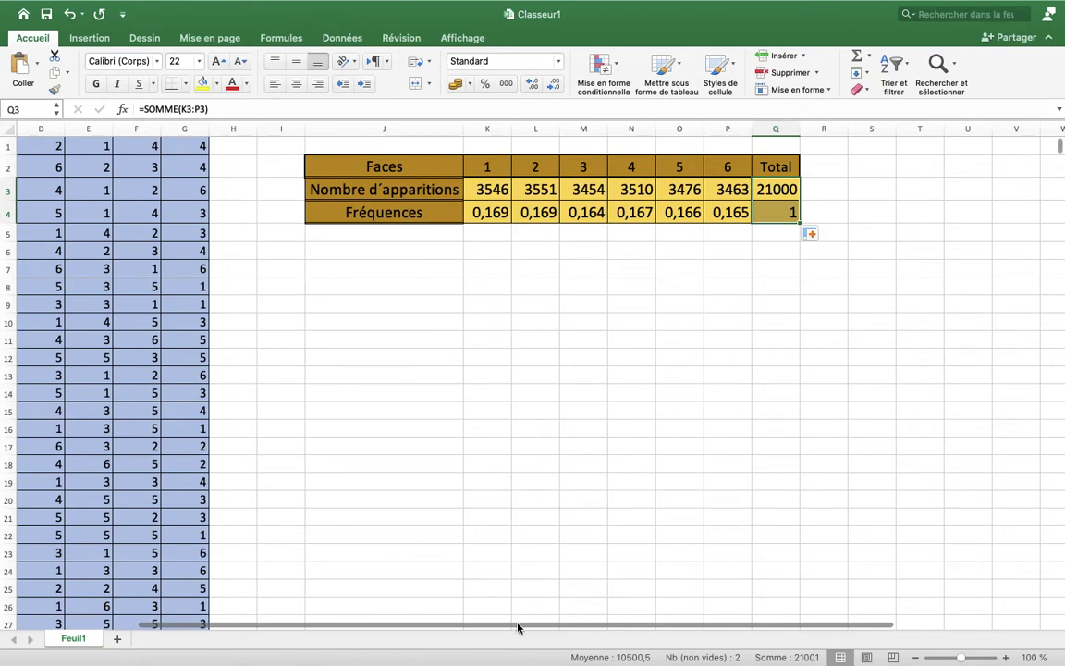
# Step: Insert a 2D clustered column chart from J2:Q3, including the Total column
pyautogui.hscroll(-3, 403, 636)
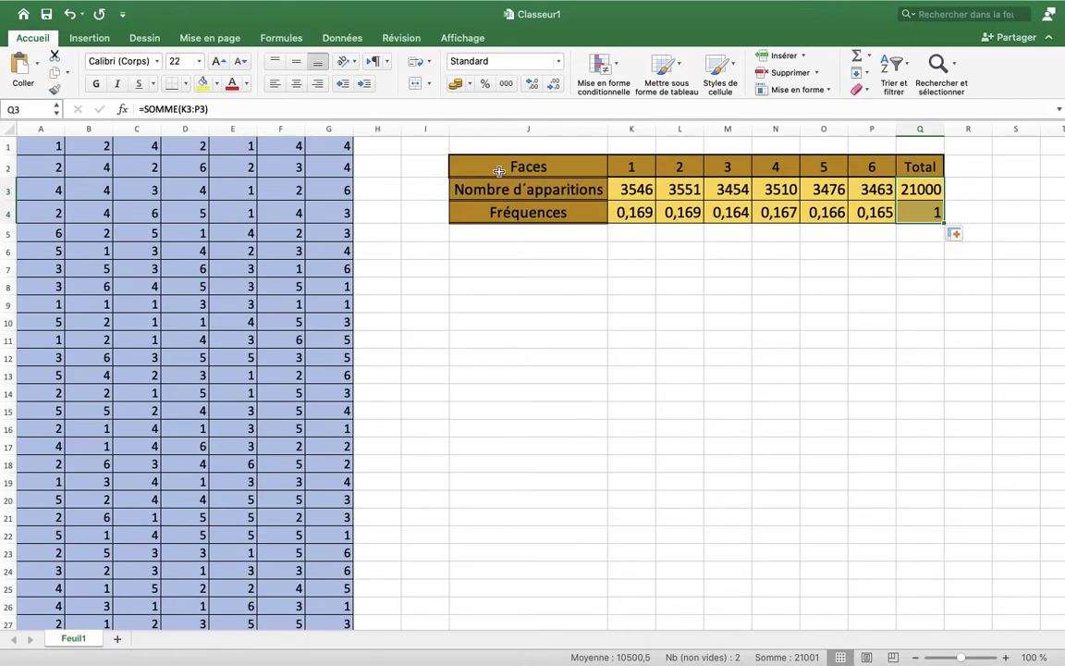
pyautogui.moveTo(499, 172); pyautogui.dragTo(918, 189)
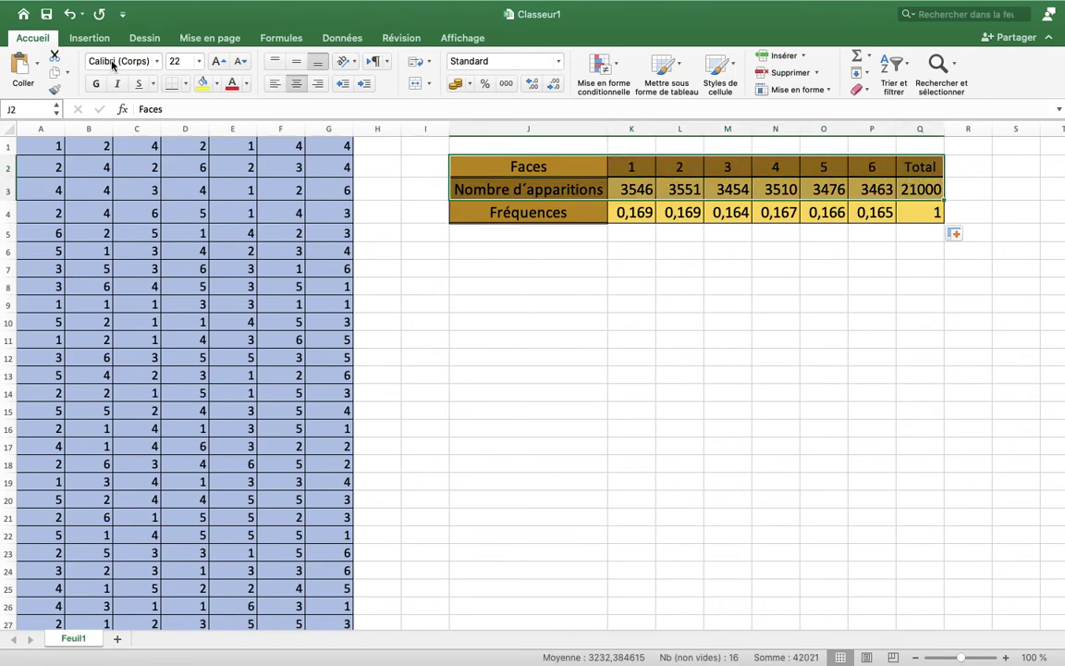
pyautogui.click(89, 42)
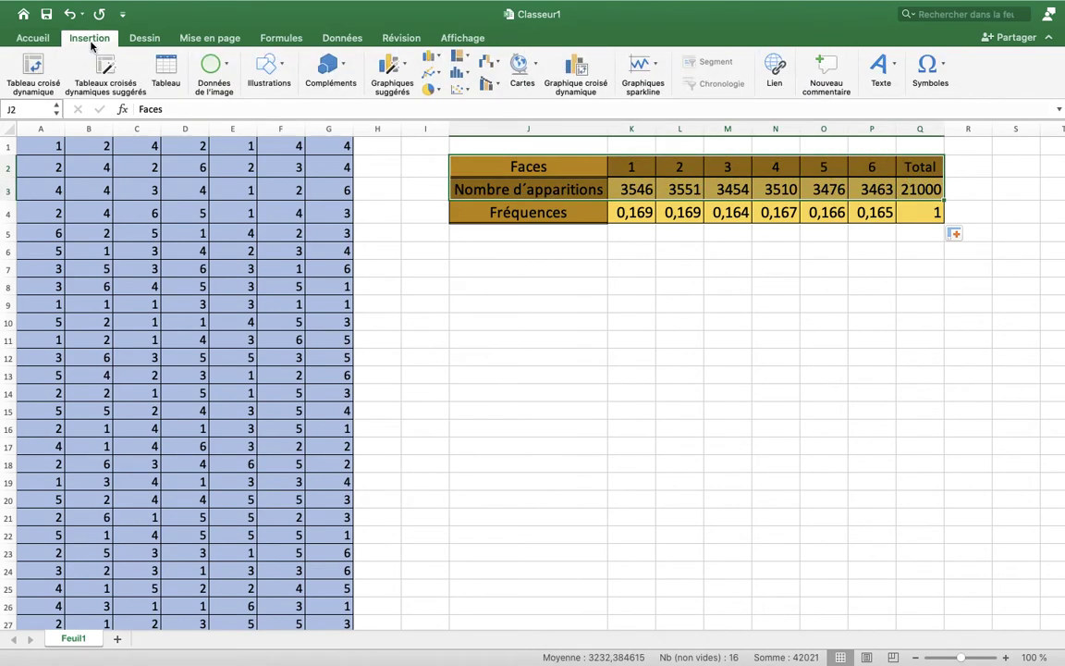
pyautogui.click(431, 59)
pyautogui.click(456, 122)
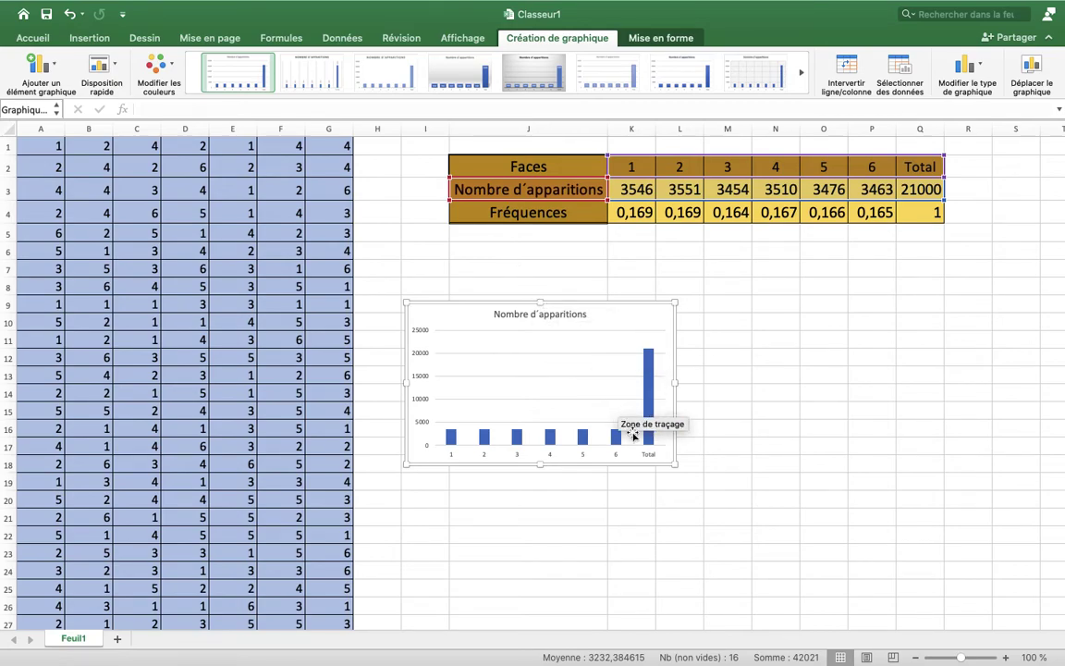
# Step: Delete the chart that includes the Total column and undo the accidental clearing of J2:Q3
pyautogui.moveTo(619, 447)
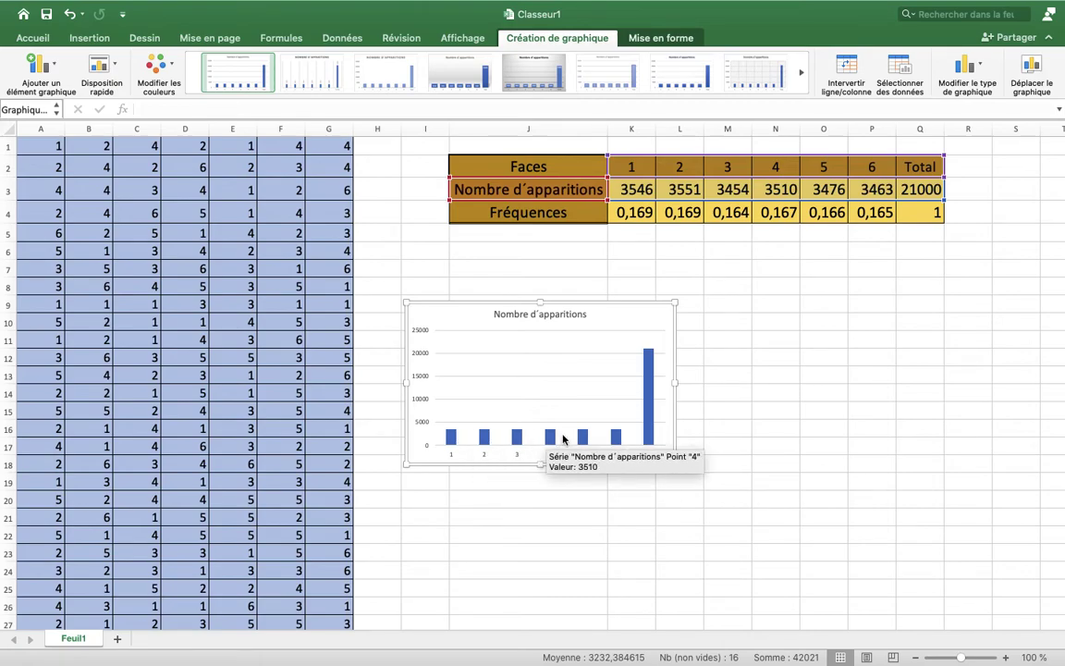
pyautogui.moveTo(482, 447)
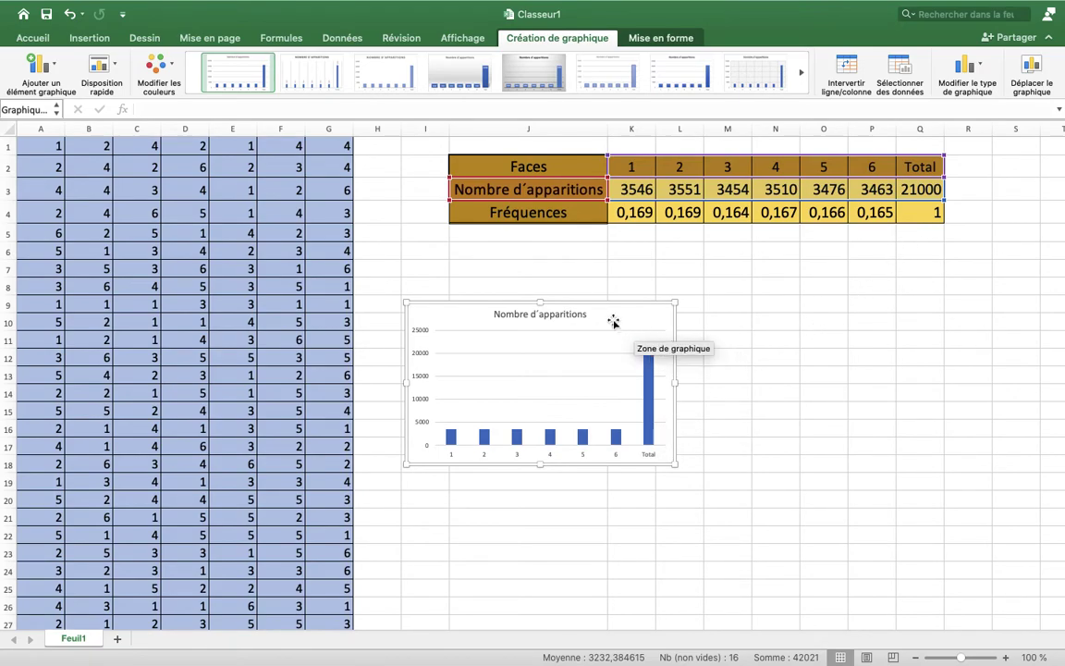
pyautogui.press('BackSpace')
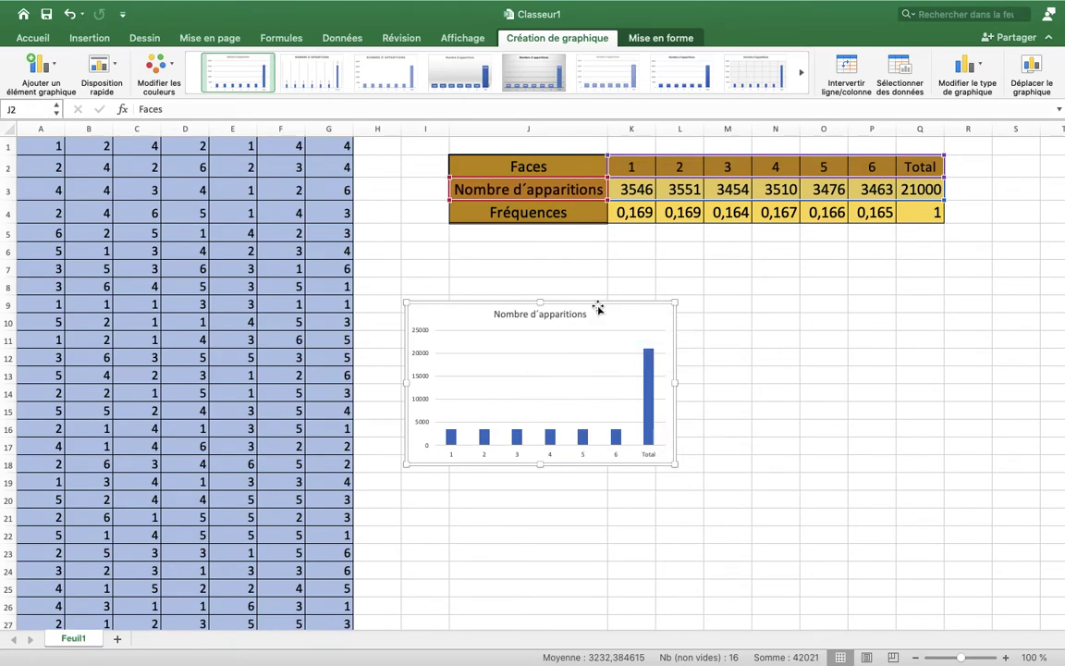
pyautogui.press('BackSpace')
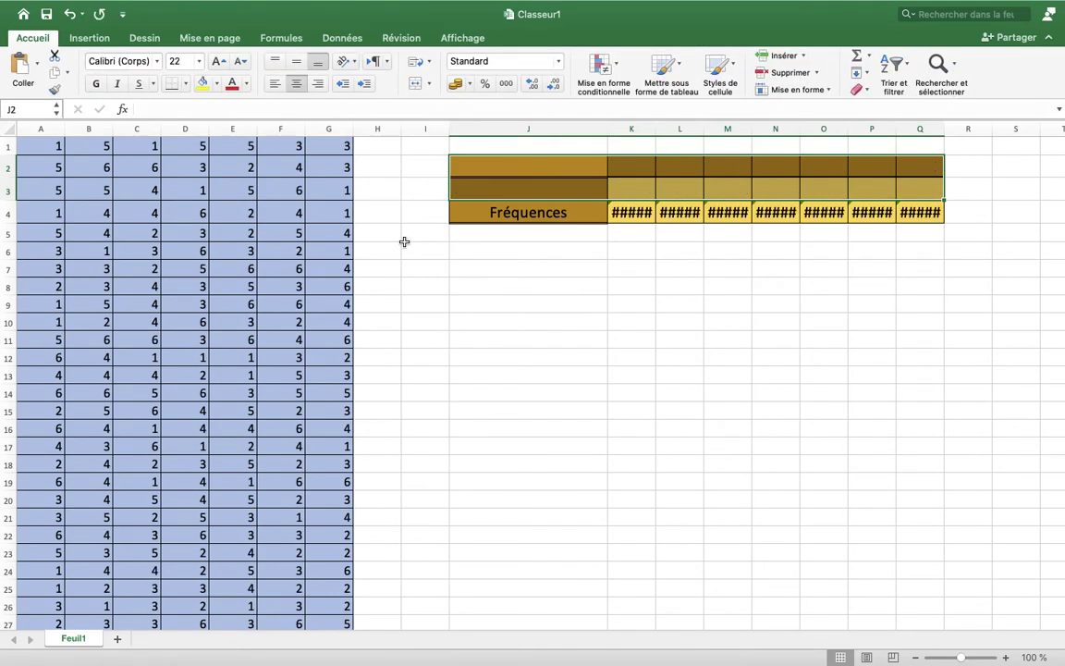
pyautogui.click(72, 14)
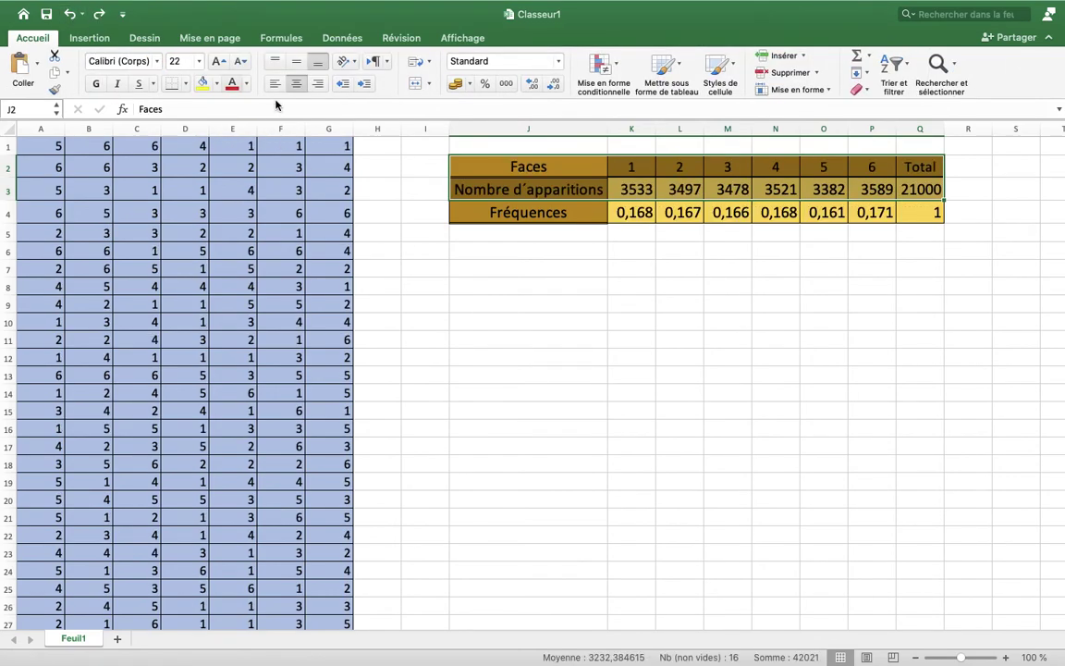
# Step: Insert a 2D clustered column chart from J2:P3, without the Total column, and place it below the table
pyautogui.moveTo(495, 163); pyautogui.dragTo(873, 185)
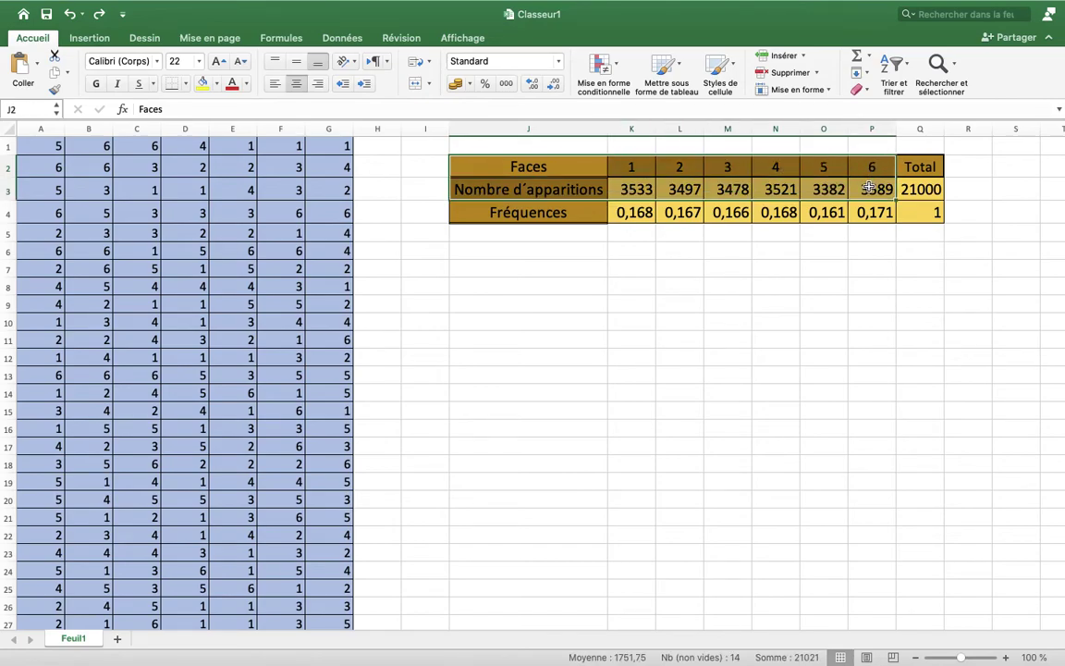
pyautogui.click(90, 42)
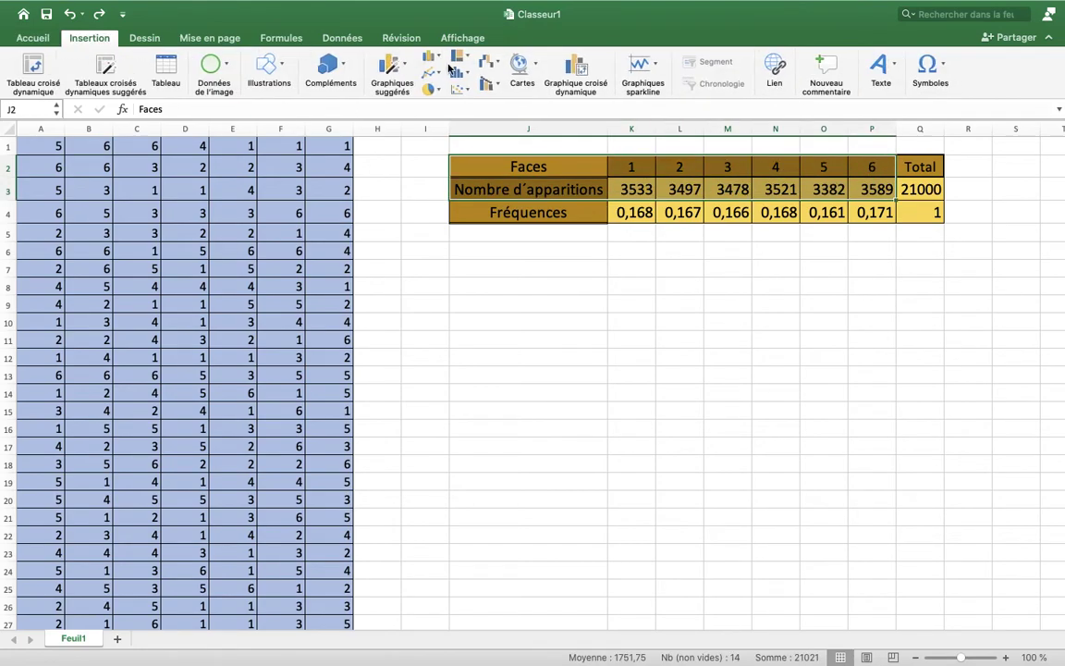
pyautogui.click(430, 58)
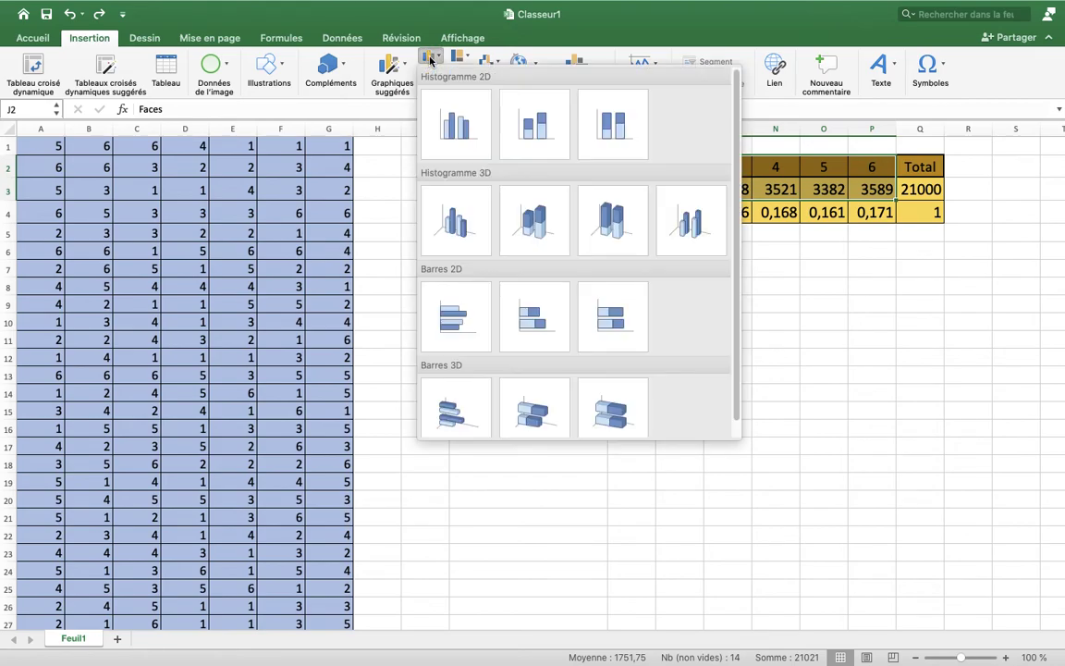
pyautogui.click(456, 124)
pyautogui.moveTo(515, 308); pyautogui.dragTo(586, 301)
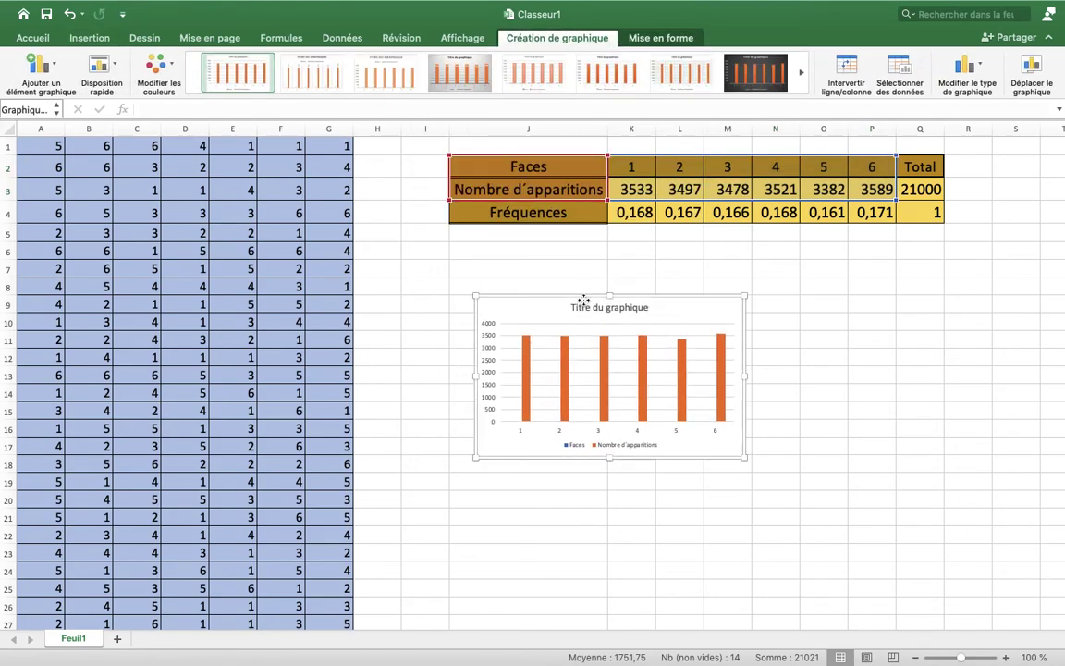